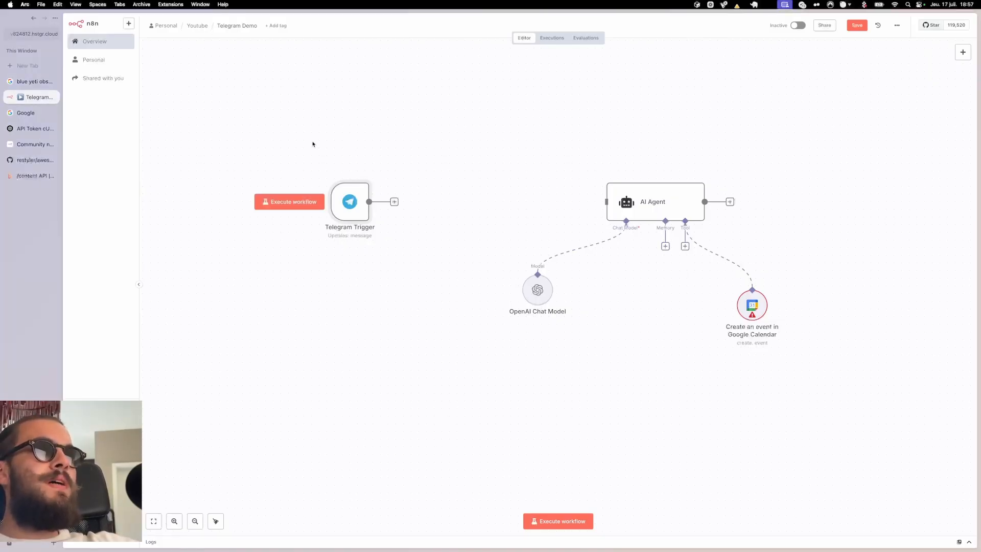
- Connect the Telegram Trigger's output to the AI Agent's input
drag(286, 141, 431, 237)
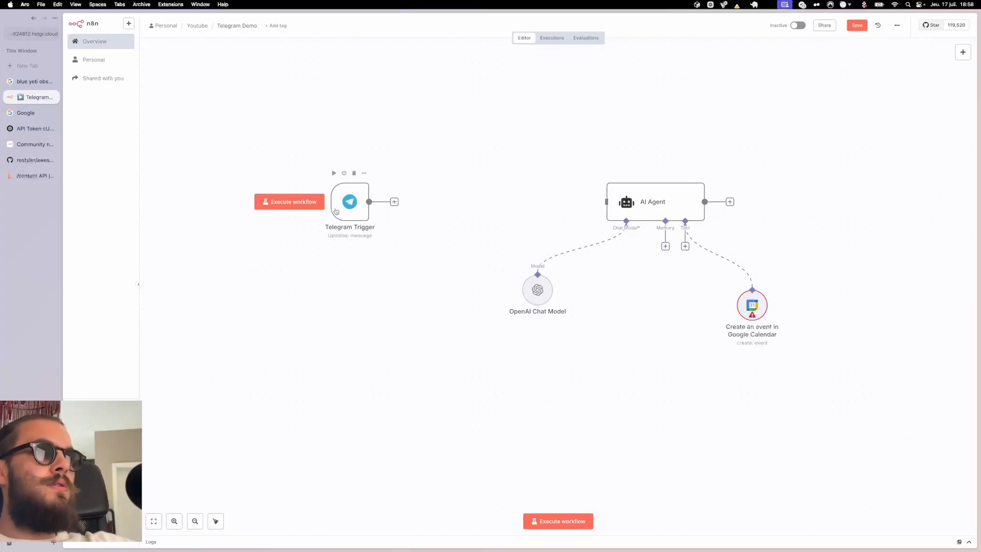
drag(395, 205, 605, 202)
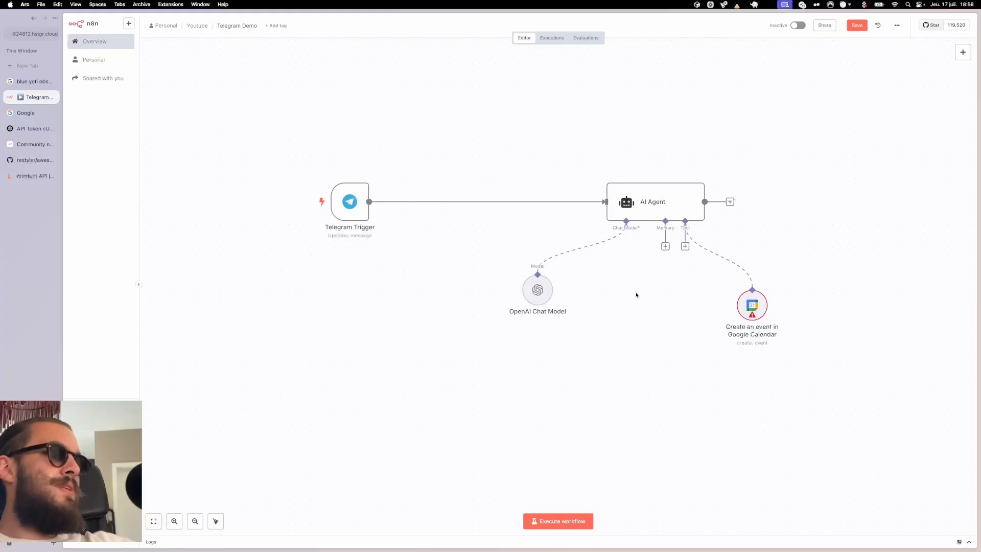
drag(672, 257, 815, 359)
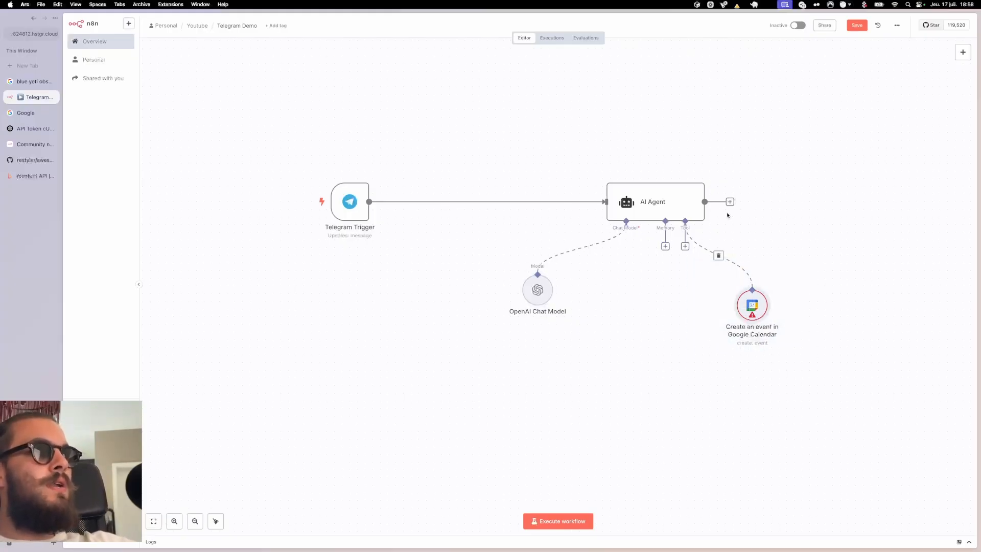
click(646, 280)
drag(673, 266, 806, 358)
click(742, 373)
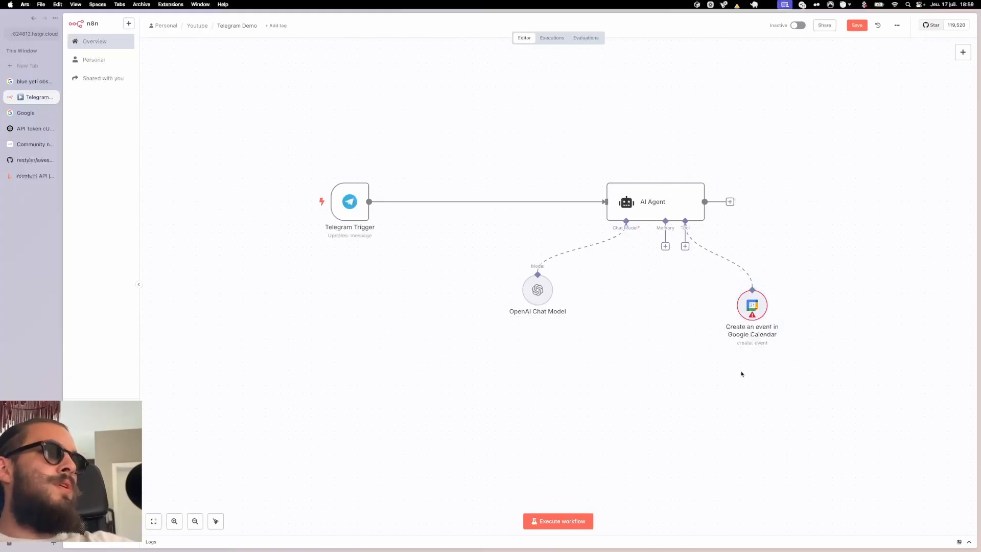
mouse_move(745, 316)
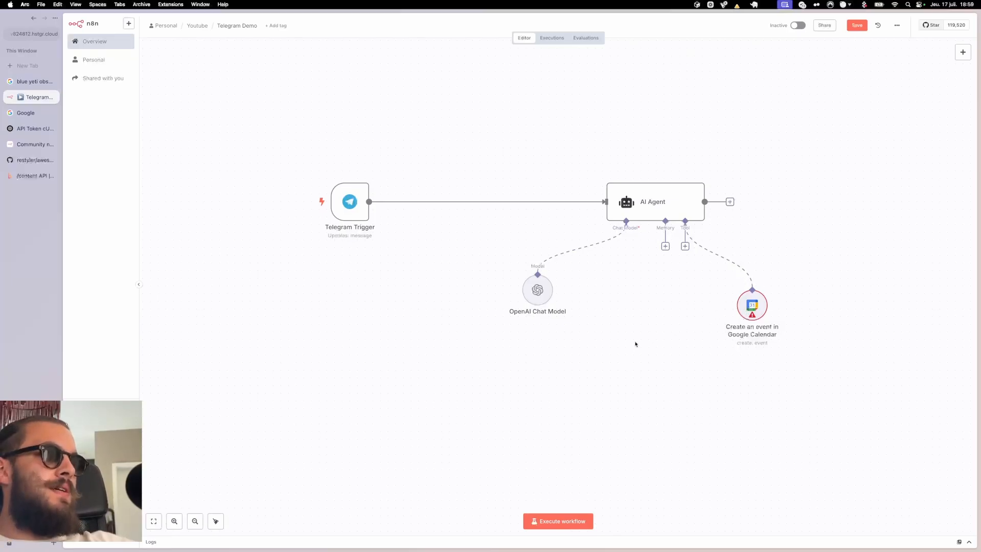
drag(286, 137, 412, 262)
click(380, 246)
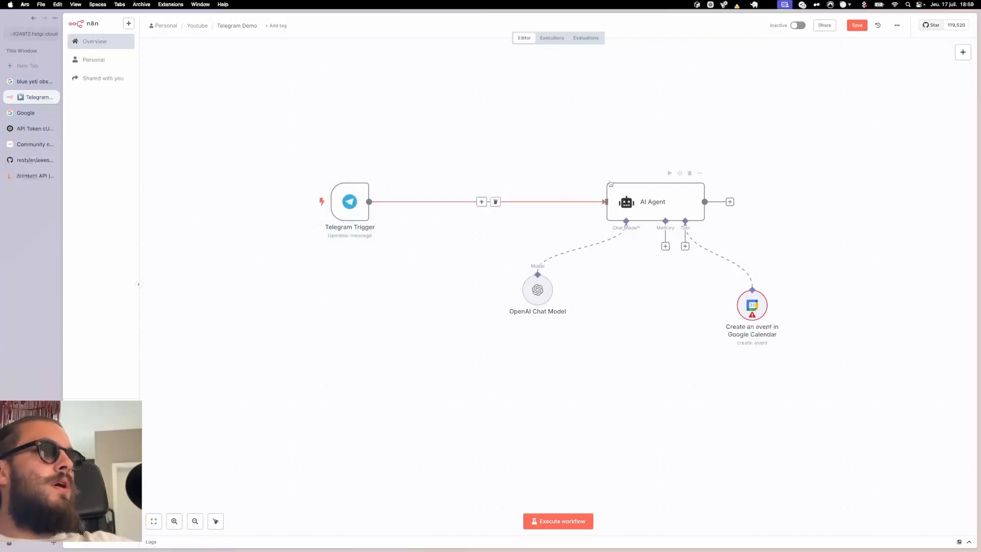
click(657, 207)
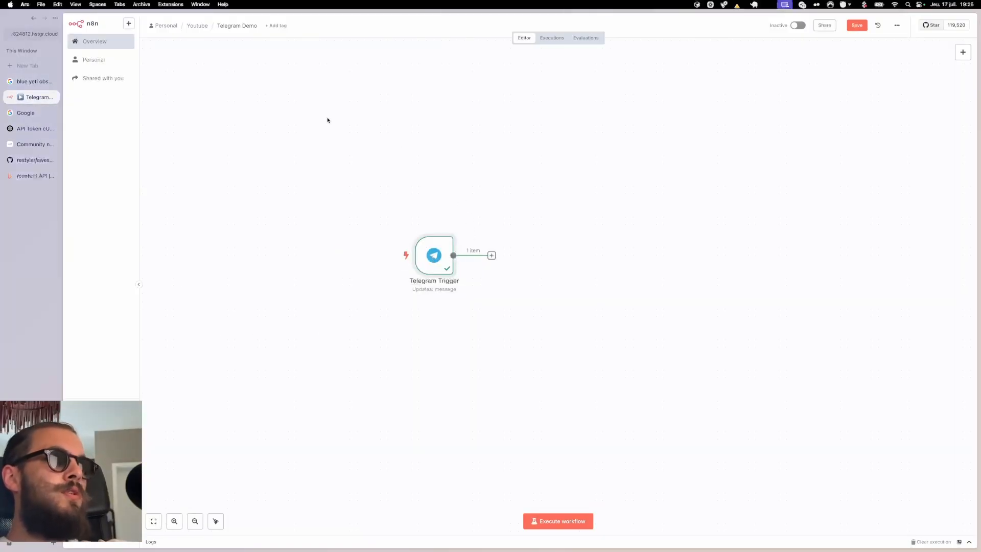
- Check the Telegram Trigger's voice message output and add a Switch node after the trigger
mouse_move(435, 259)
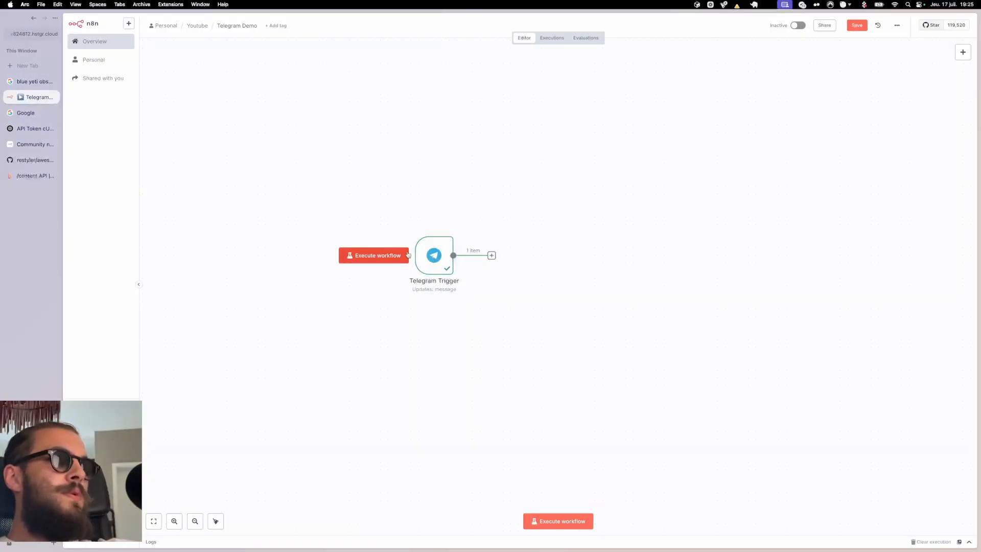
double_click(435, 259)
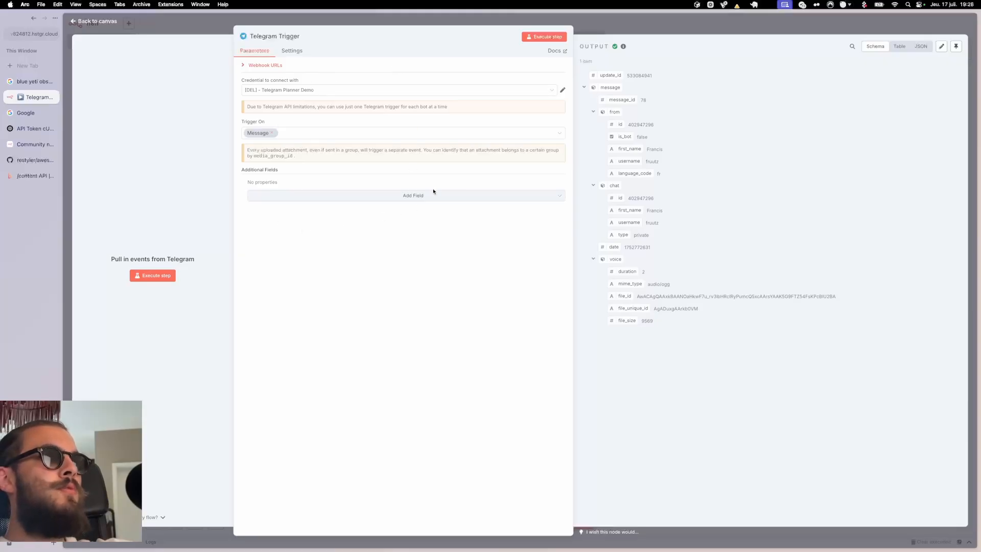
click(95, 21)
click(483, 240)
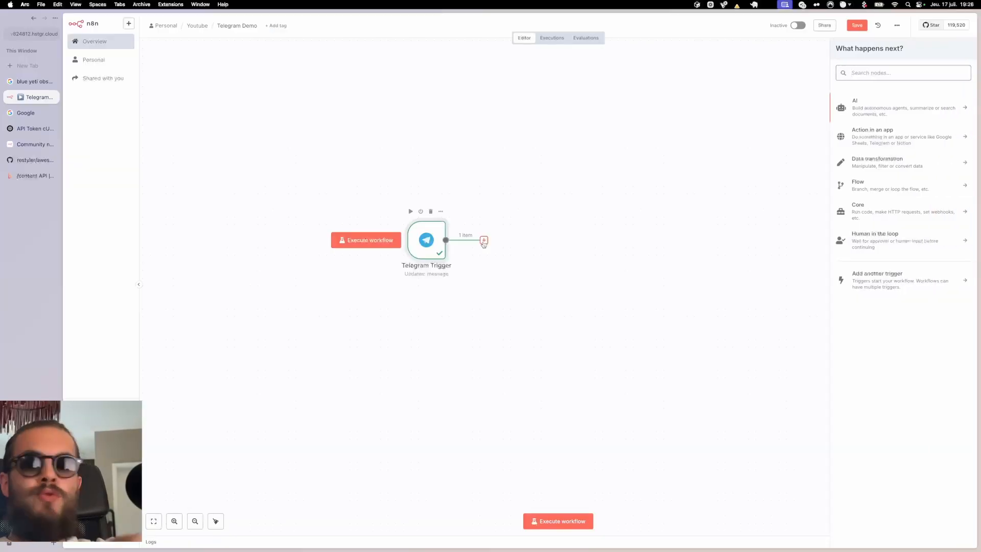
text(switch)
key(Return)
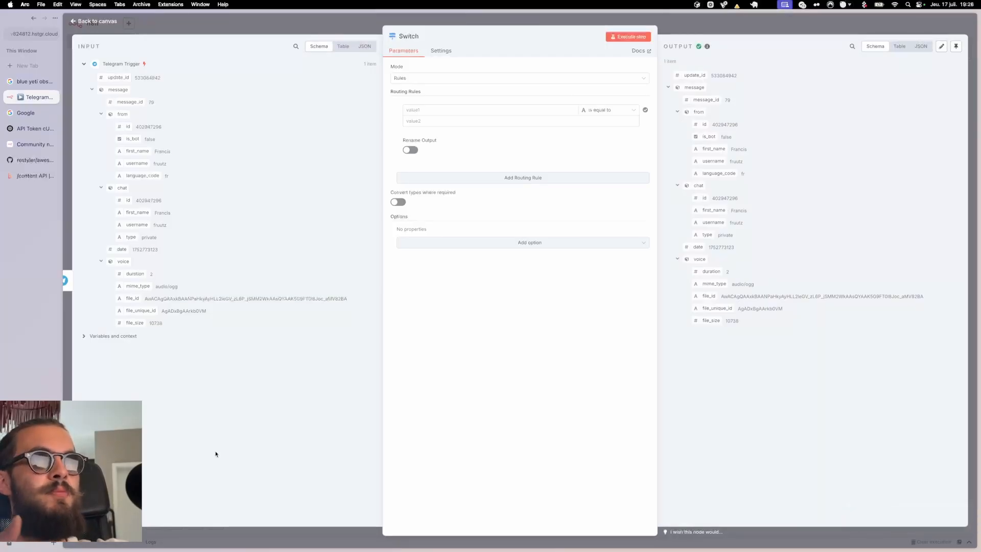
- Set the Switch routing rule to check that the voice message's file_id ({{ $json.message.voice.file_id }}) exists
drag(132, 298, 493, 109)
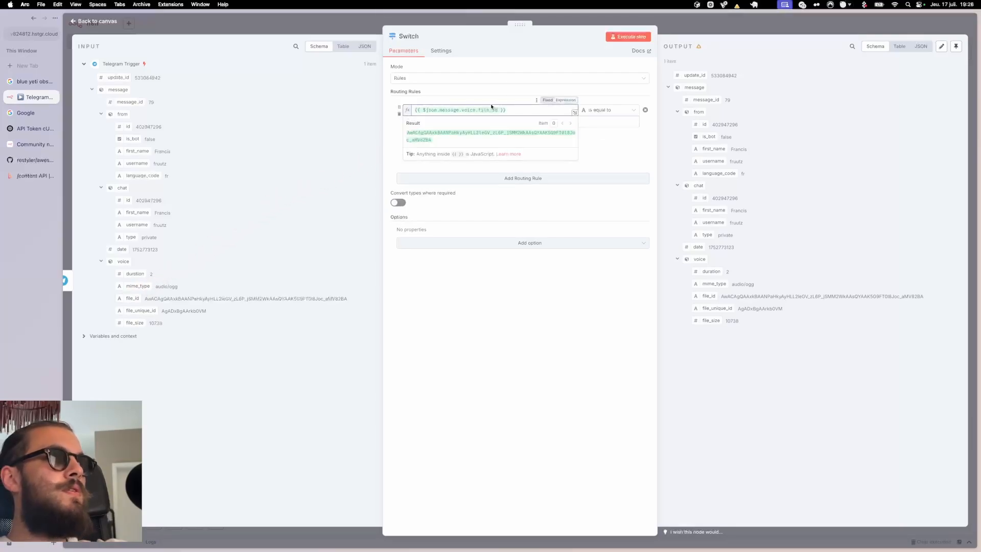
click(608, 110)
click(598, 128)
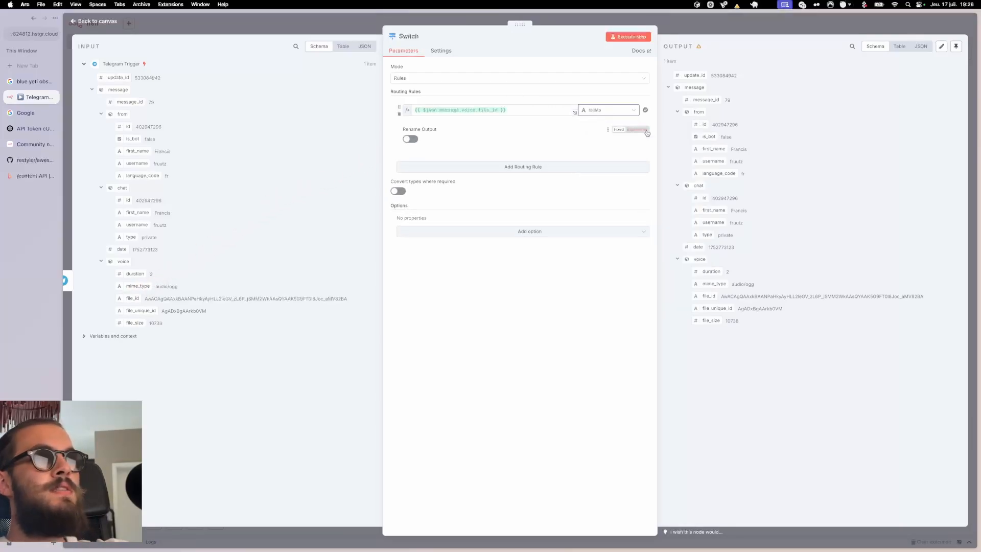
- Rename the routing rule's output to audio, execute the Switch node and return to the canvas
click(409, 139)
text(audio)
click(621, 41)
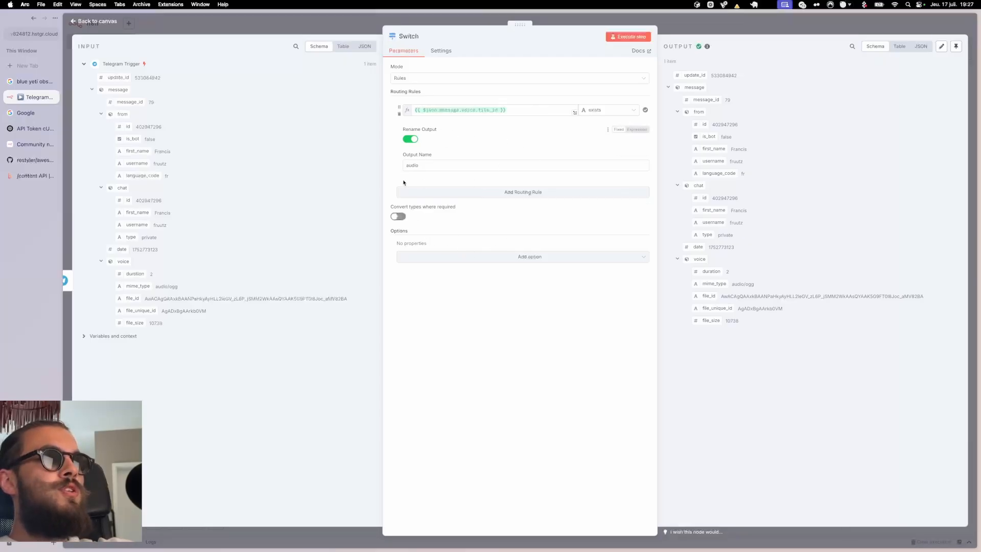
click(105, 22)
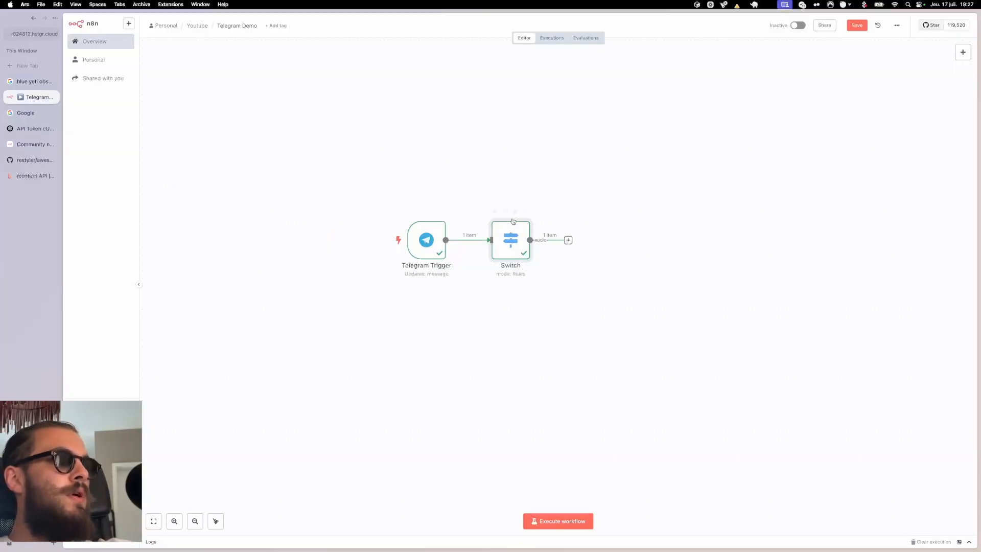
- Add a Telegram Get a file node to the Switch's audio output
click(568, 239)
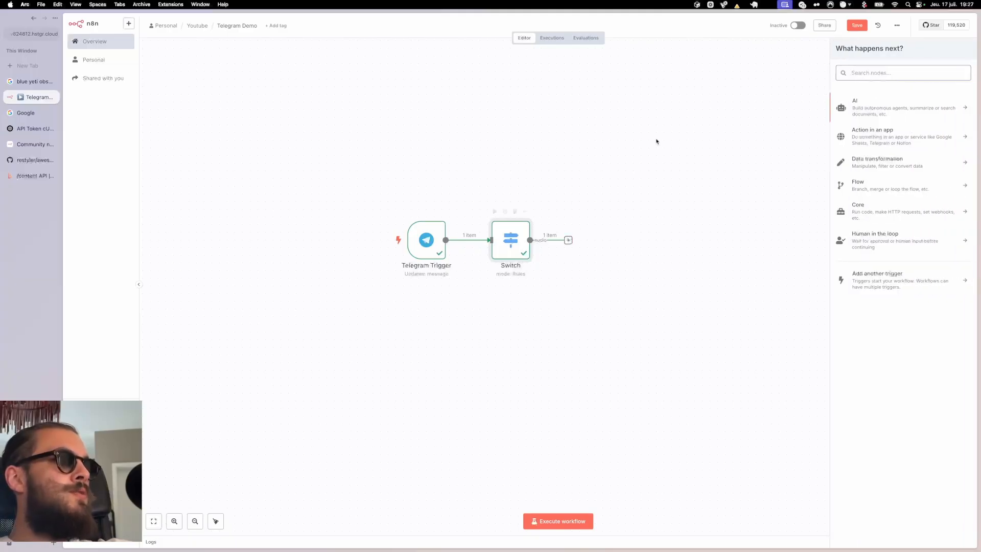
click(702, 323)
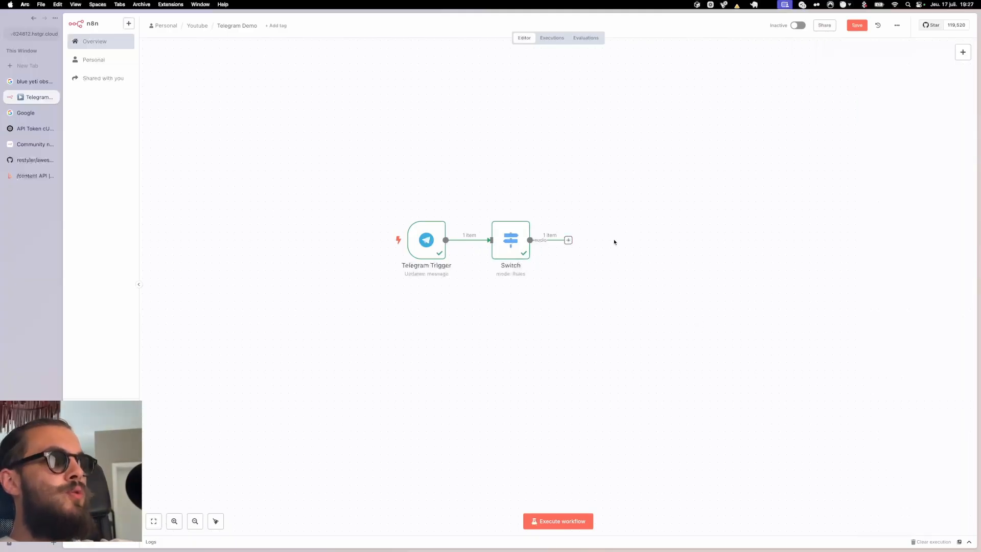
click(568, 240)
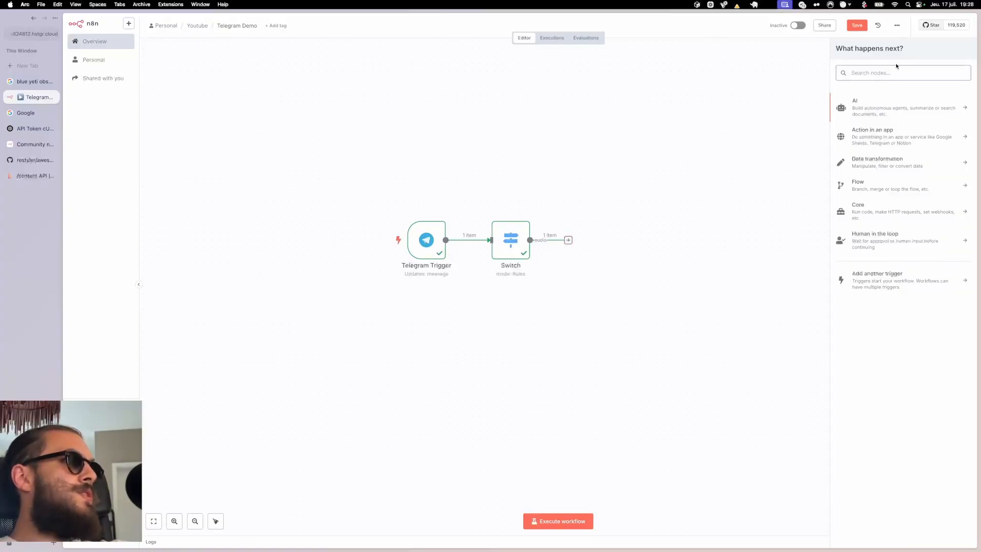
text(telegra)
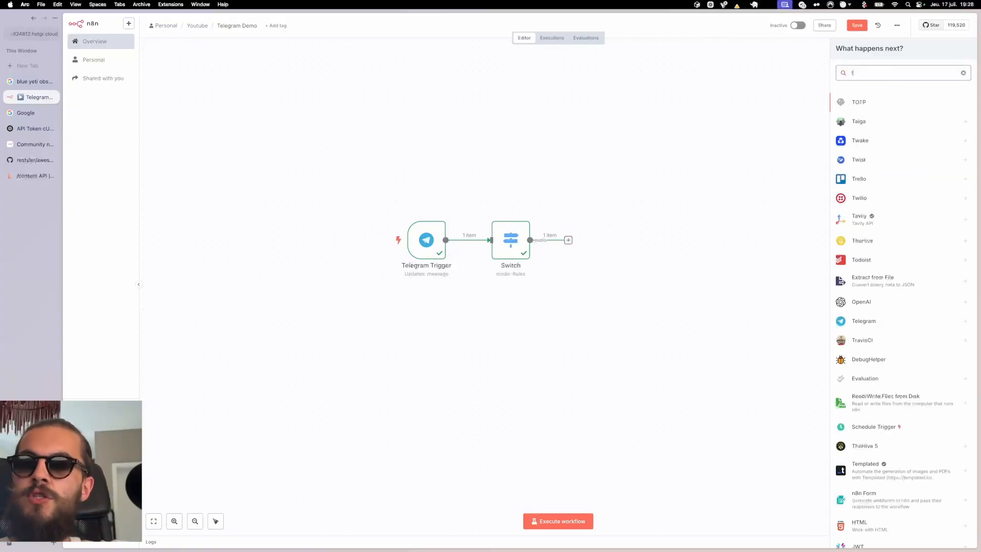
click(863, 103)
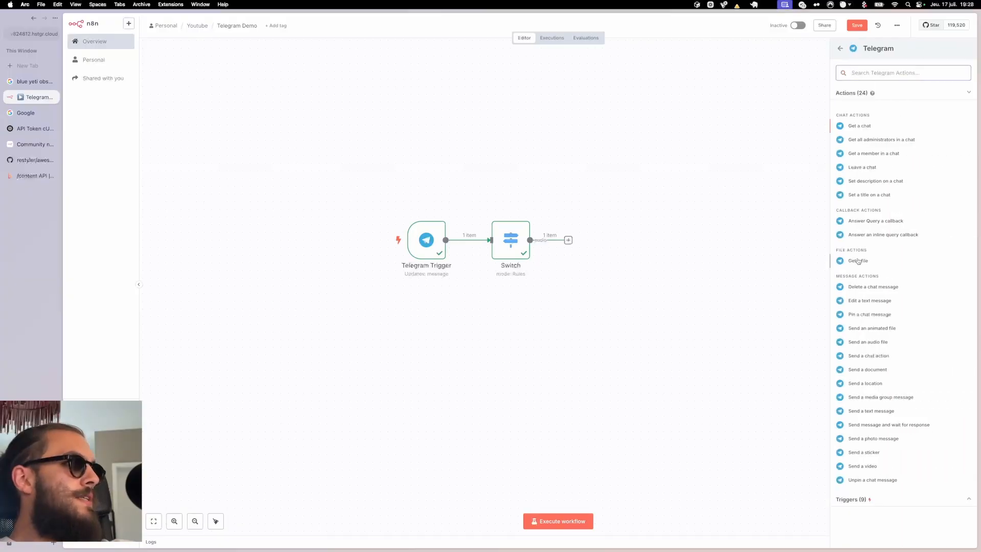
click(858, 261)
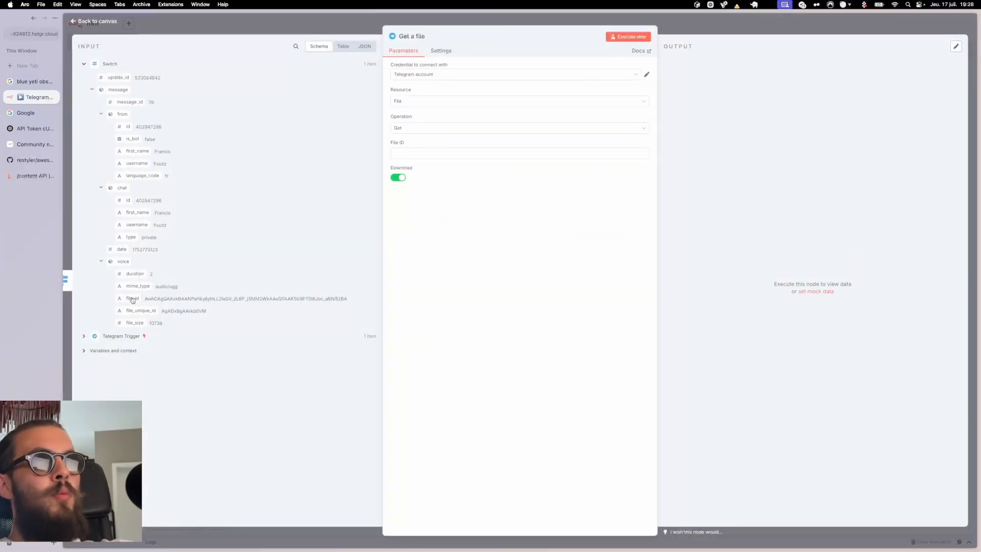
- Map the File ID to {{ $json.message.voice.file_id }} from the Switch output and execute the node
drag(132, 299, 460, 153)
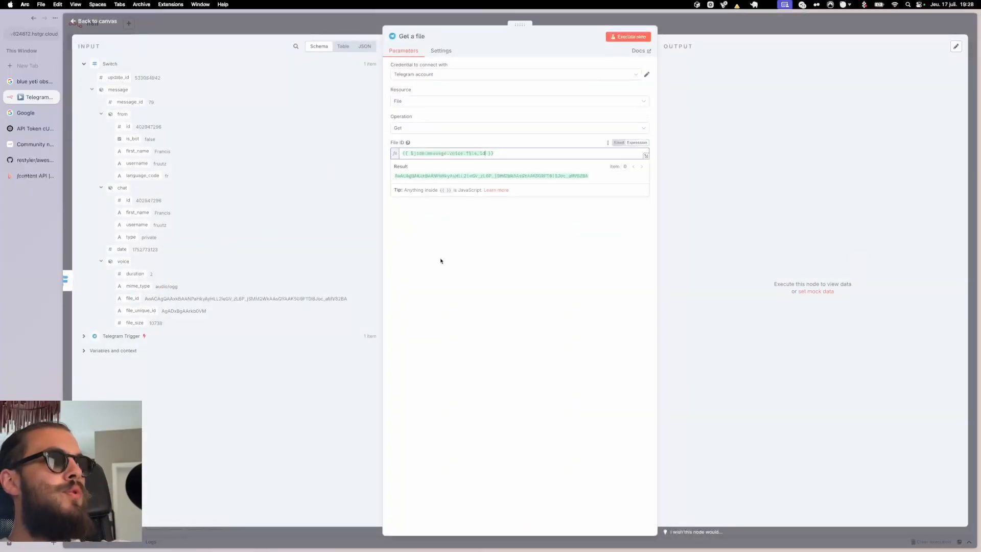
click(440, 261)
click(620, 38)
- Change the Get a file credential to [DEL] - Telegram Planner Demo, execute the node and return to the canvas
click(480, 74)
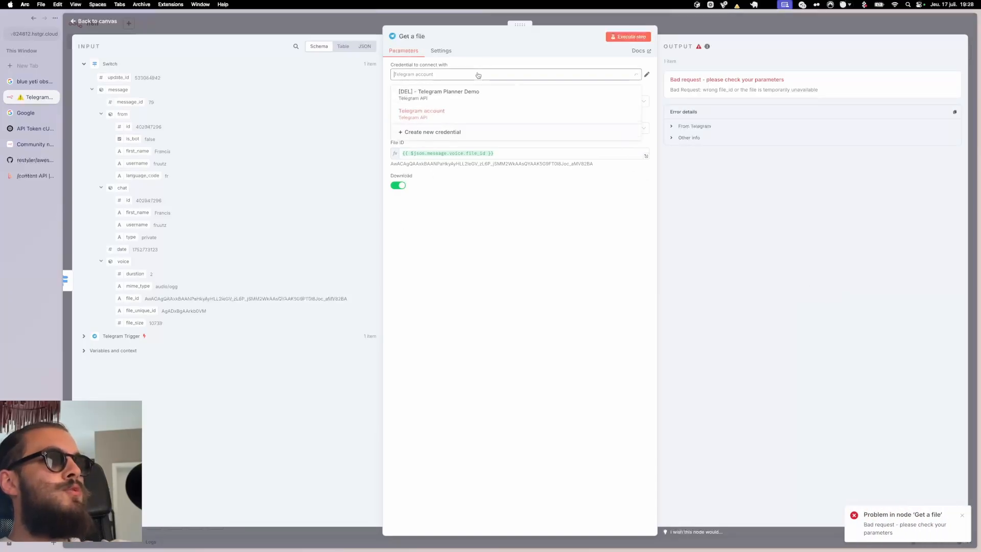
click(465, 93)
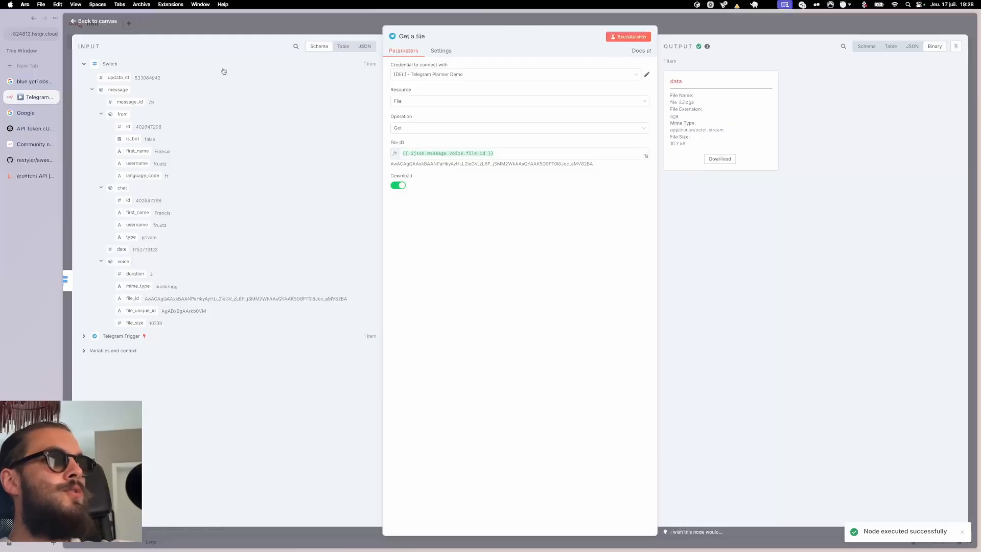
click(127, 34)
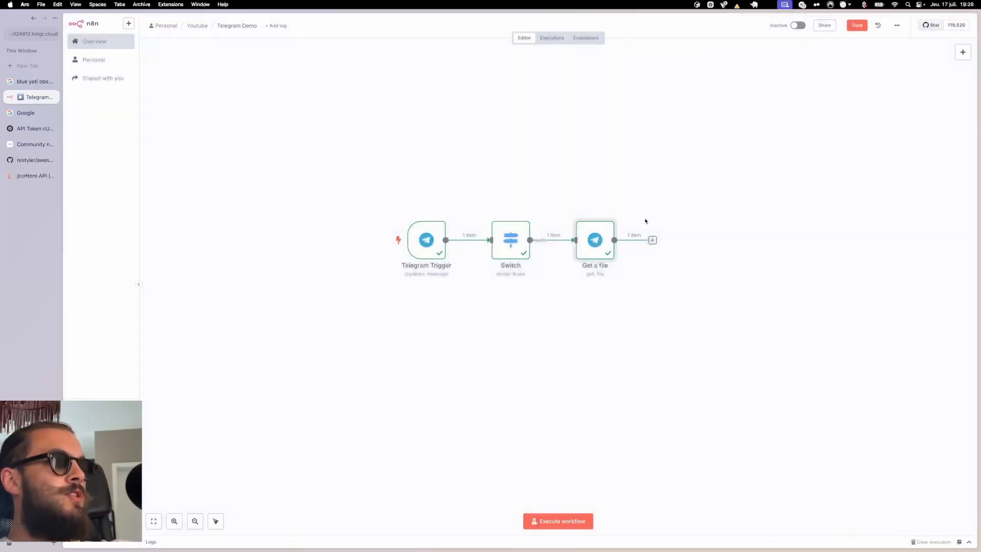
- Add an OpenAI Transcribe a recording node after Get a file
click(652, 240)
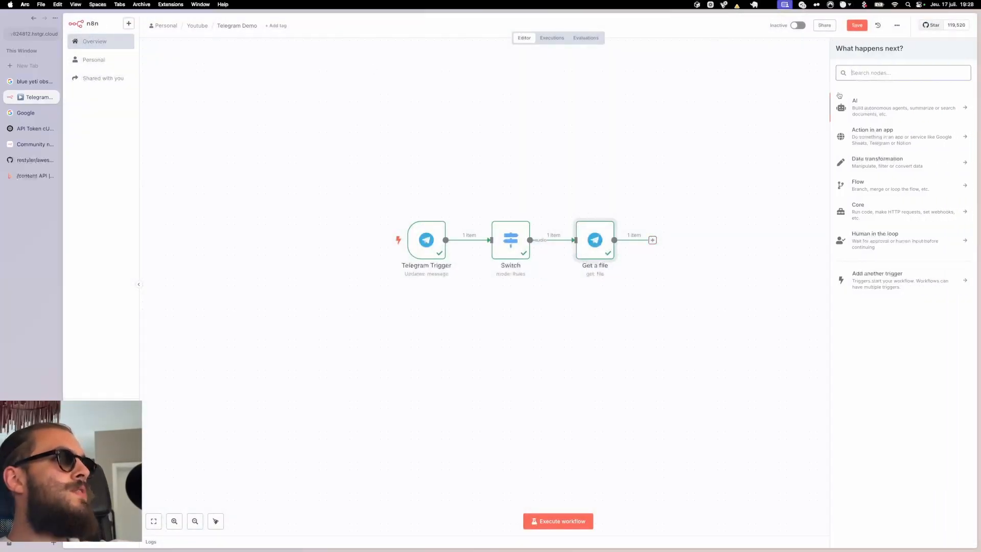
text(openai)
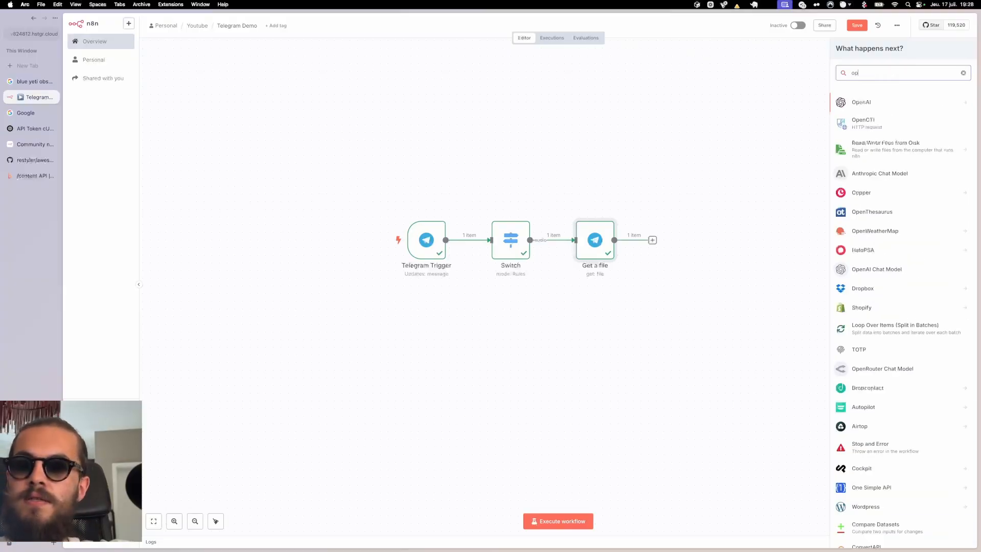
click(883, 102)
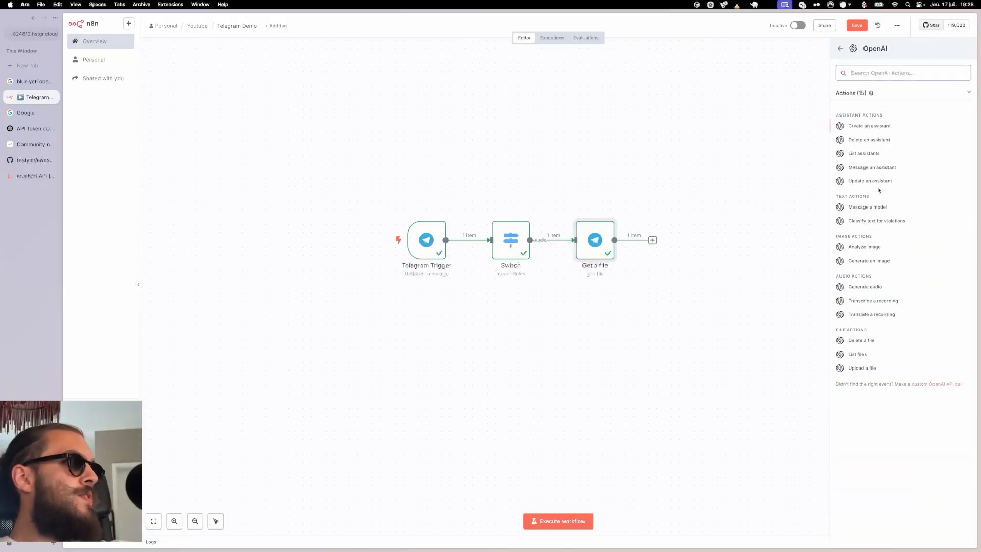
click(868, 300)
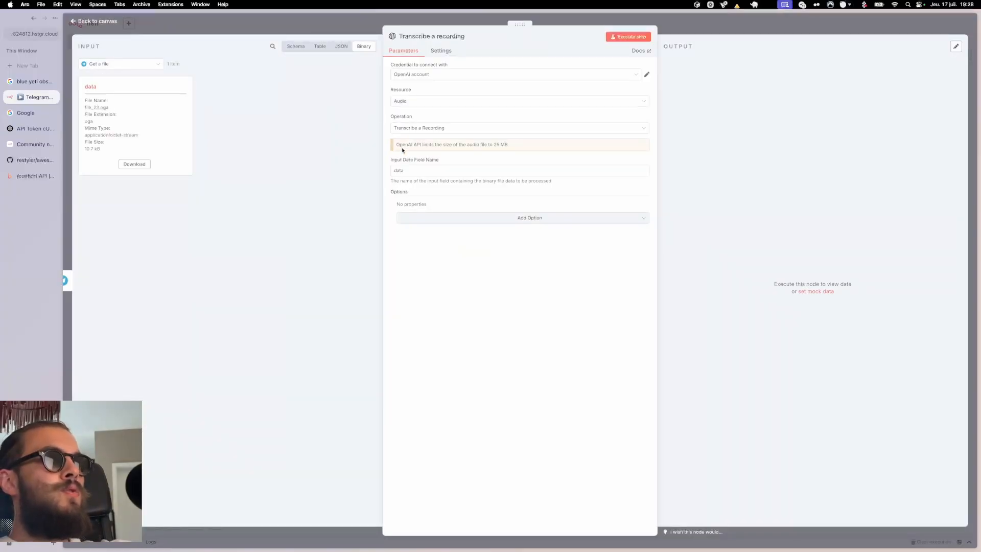
- Keep data as the input data field and OpenAI account as the credential, and execute the transcription node
double_click(392, 170)
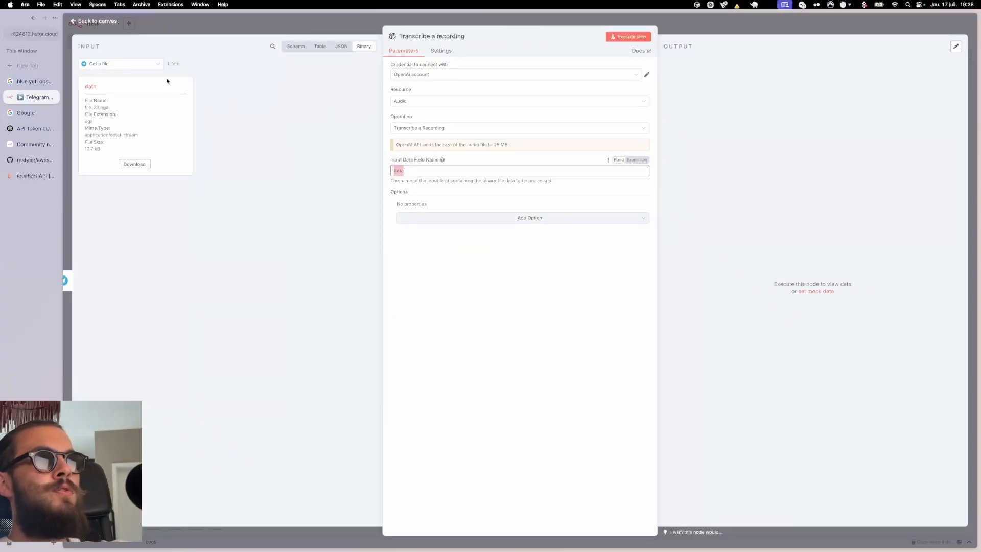
drag(85, 86, 102, 88)
click(101, 88)
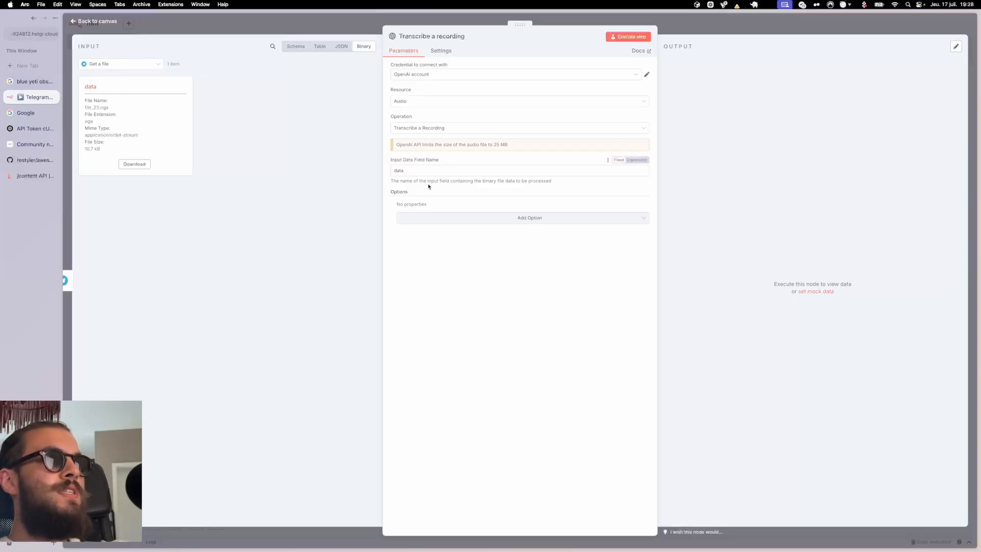
click(447, 76)
click(445, 90)
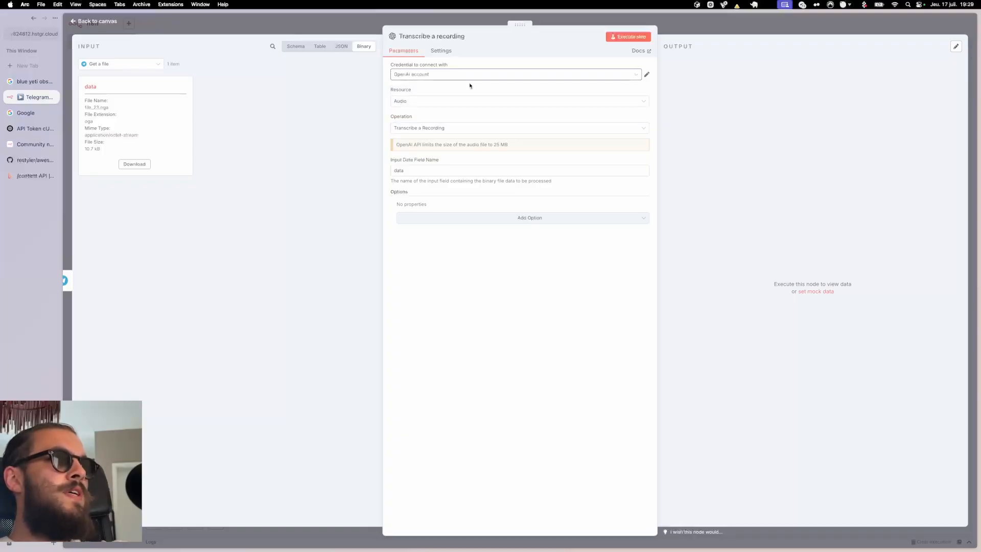
click(628, 36)
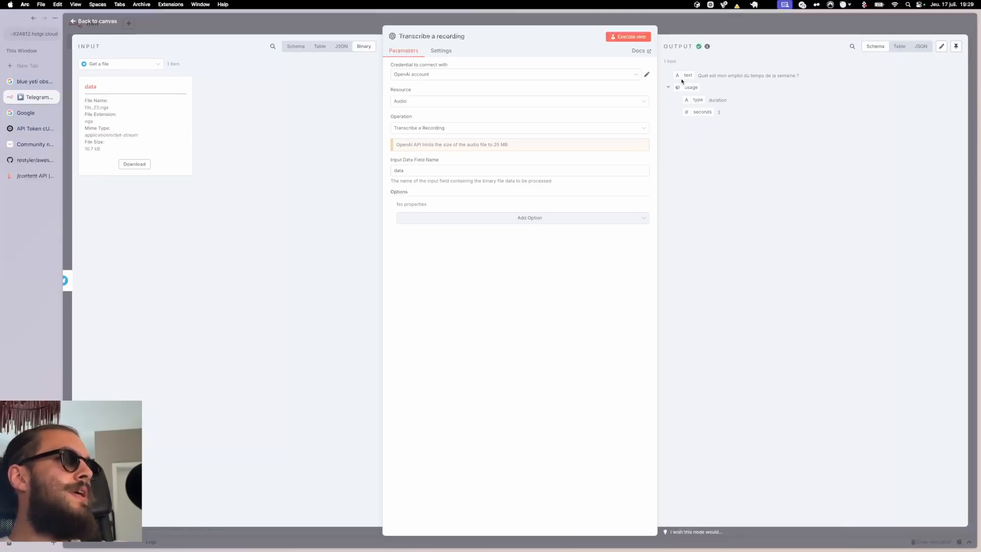
key(Escape)
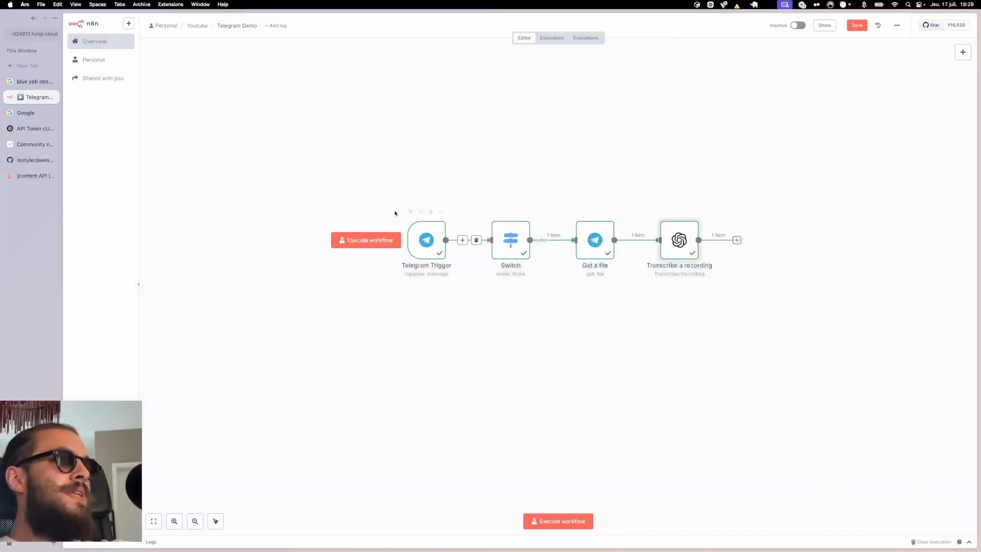
- Add an If node after the Transcribe a recording node
drag(354, 169, 729, 366)
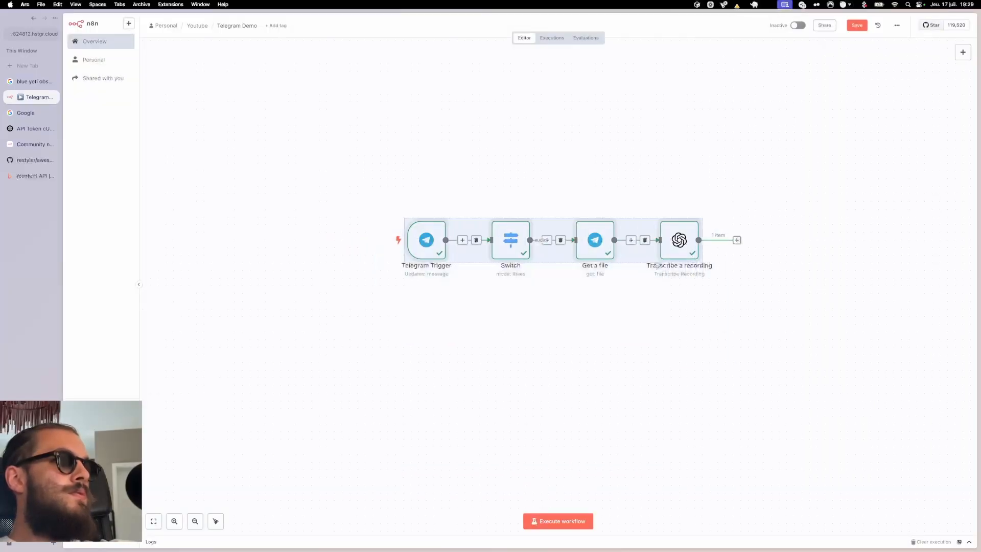
scroll(545, 165, down, 3)
scroll(545, 164, right, 7)
click(545, 164)
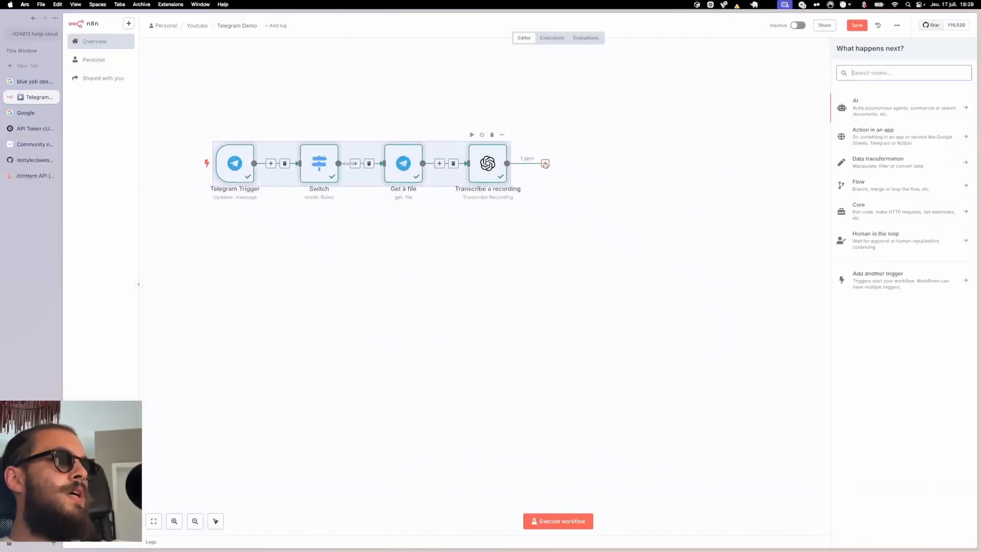
text(if)
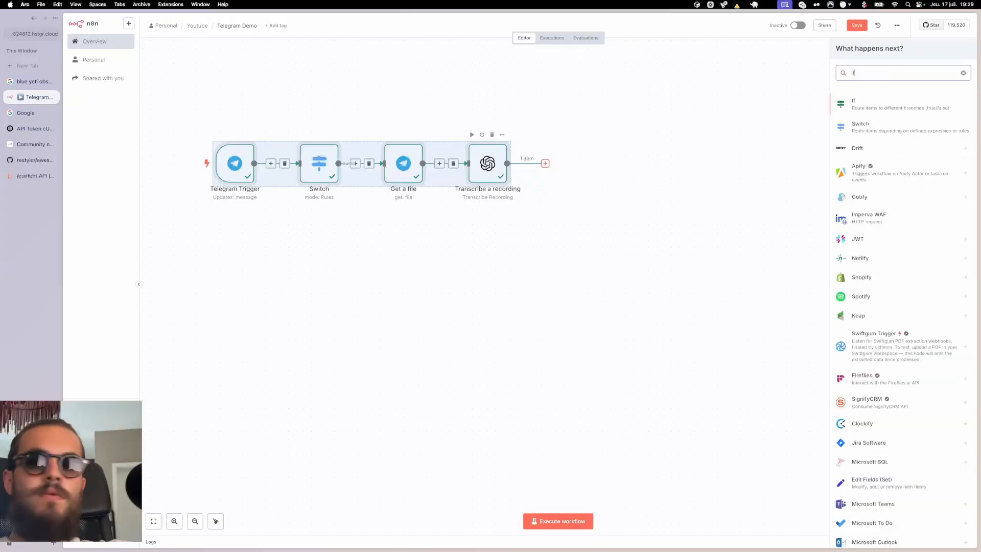
click(912, 110)
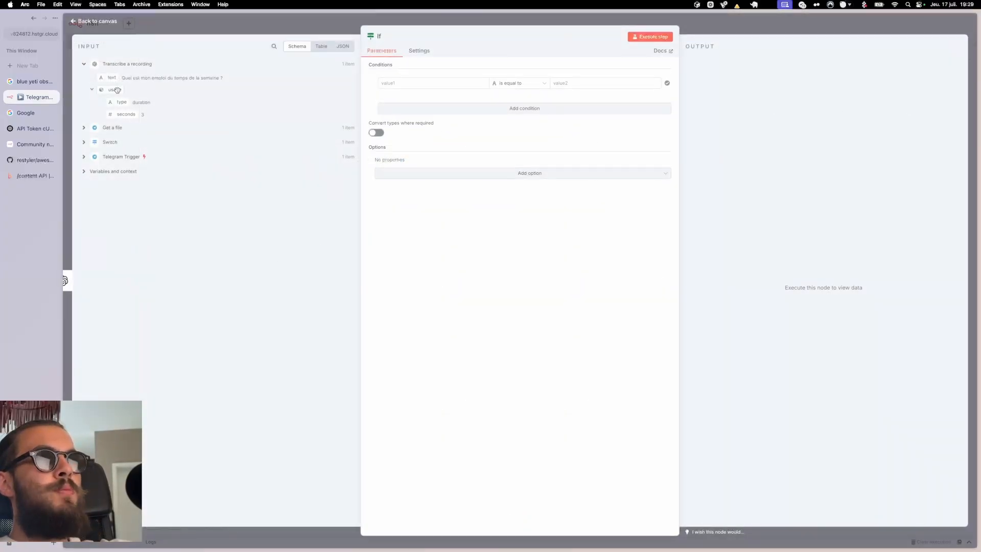
- Set the If condition to {{ $json.text }} is not empty, return to the canvas and align the node with the others
drag(113, 81, 401, 83)
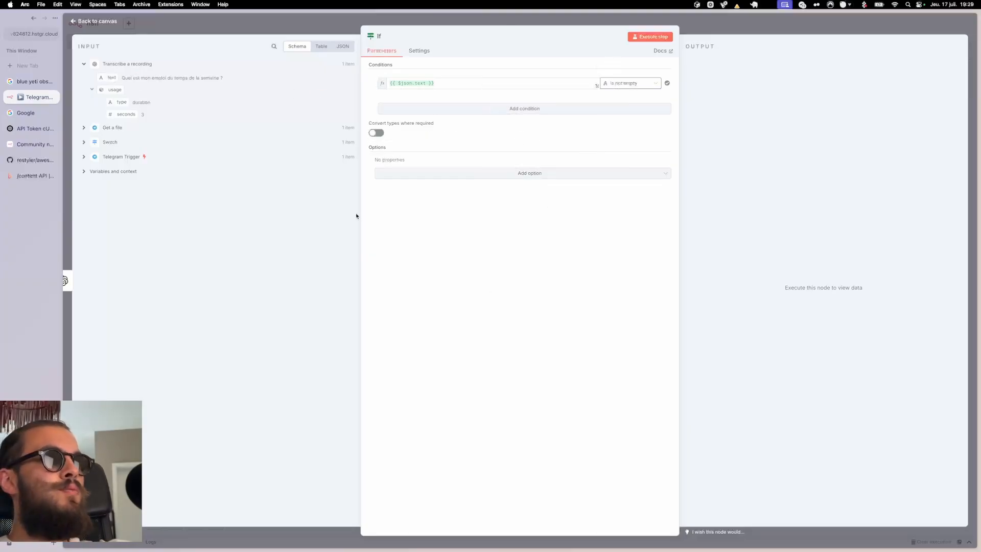
click(95, 20)
drag(571, 172, 570, 164)
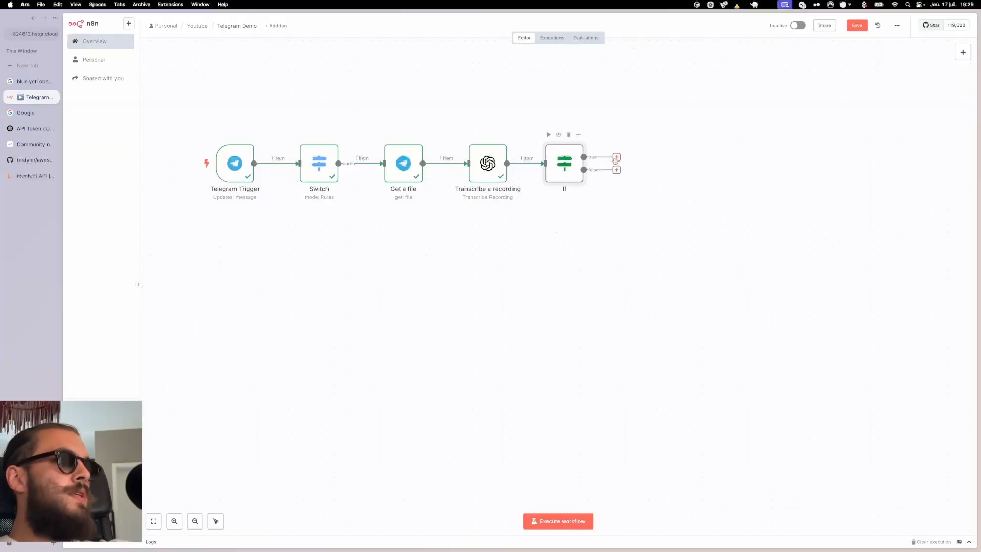
- Add an AI Agent node on the true branch of the If node and return to the canvas
click(616, 157)
click(874, 108)
click(876, 152)
click(111, 23)
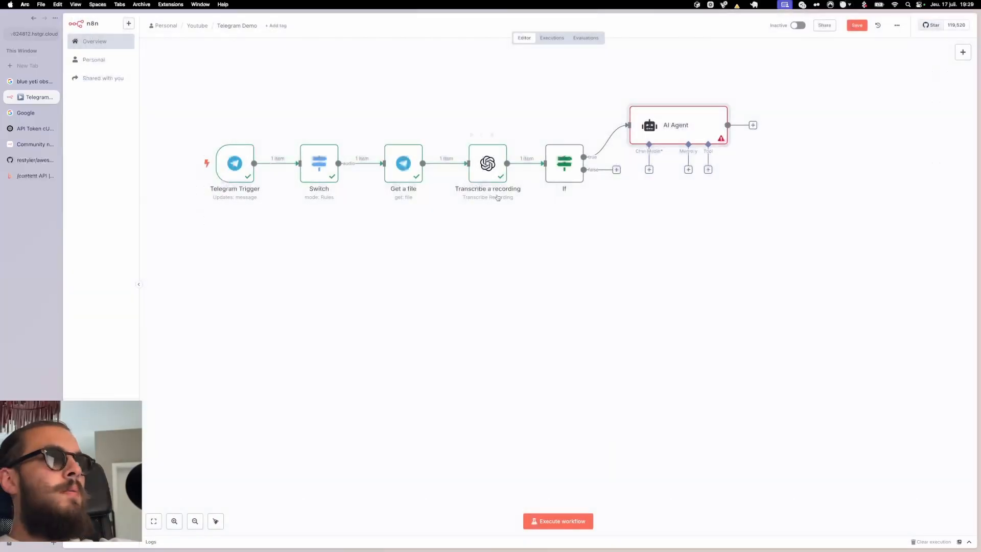
- Attach an OpenAI Chat Model to the AI Agent, choose a gpt-4o model and return to the canvas
click(648, 169)
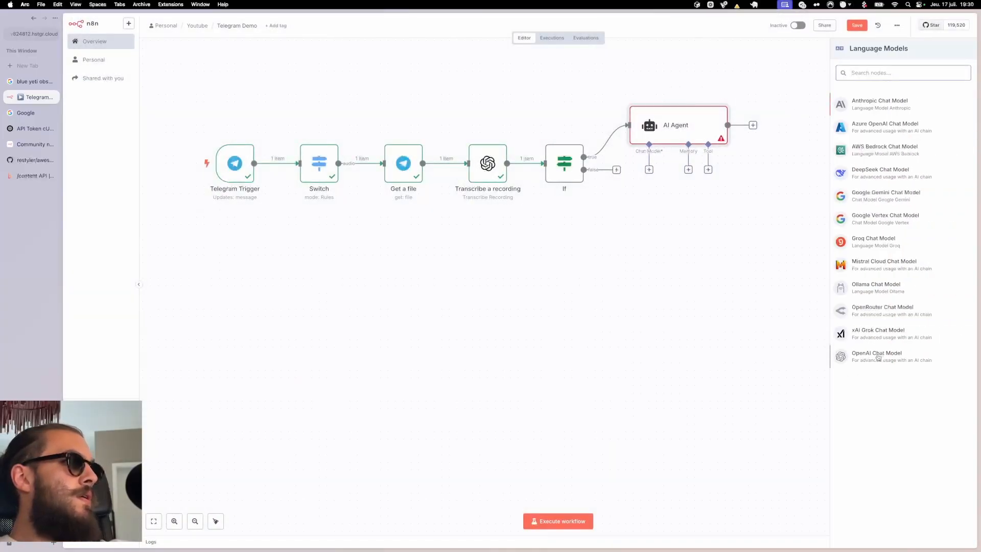
click(878, 353)
click(448, 98)
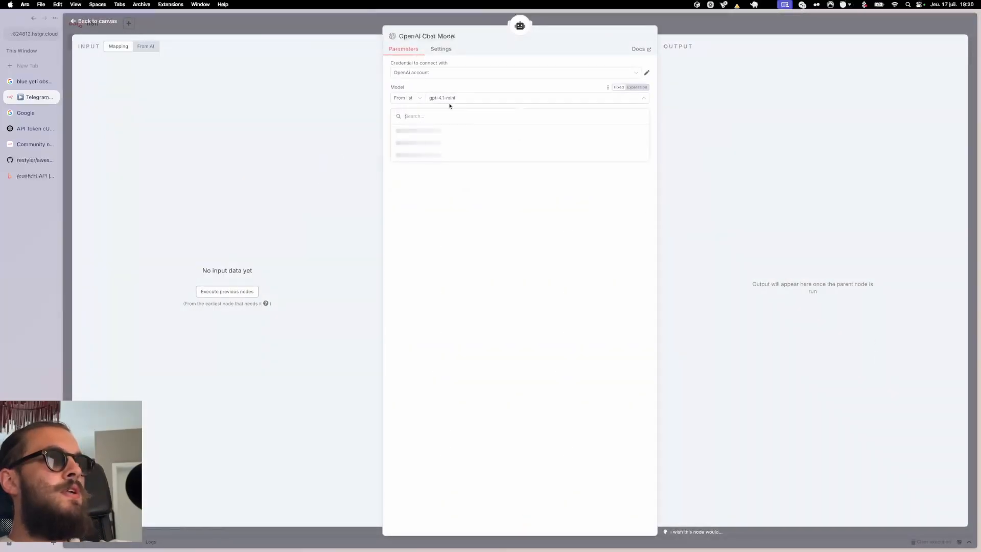
scroll(434, 172, down, 5)
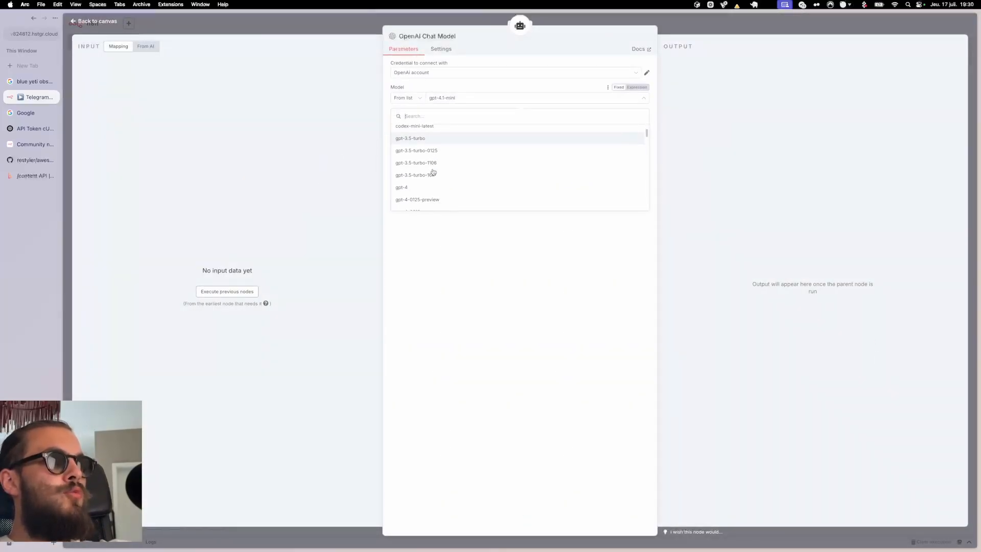
scroll(433, 172, down, 3)
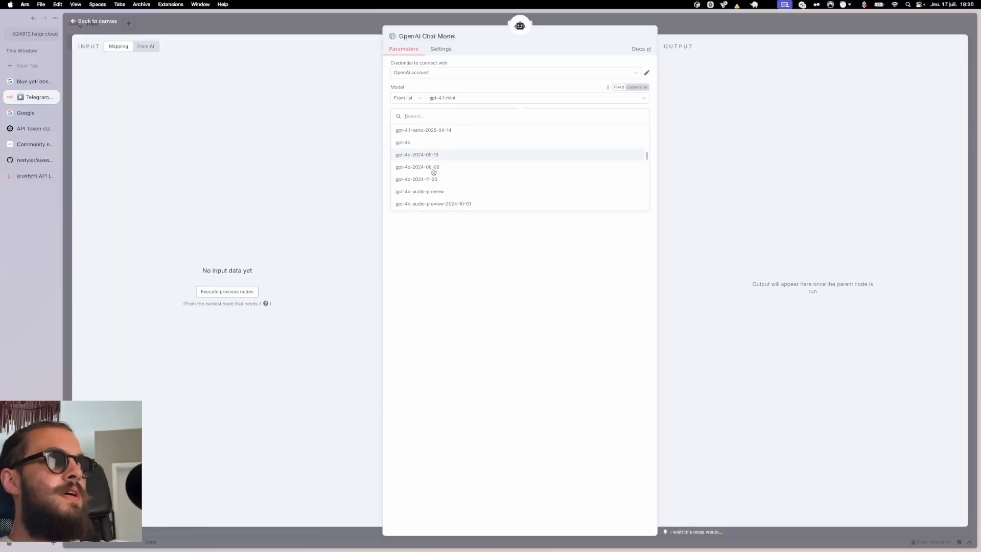
click(424, 150)
key(Escape)
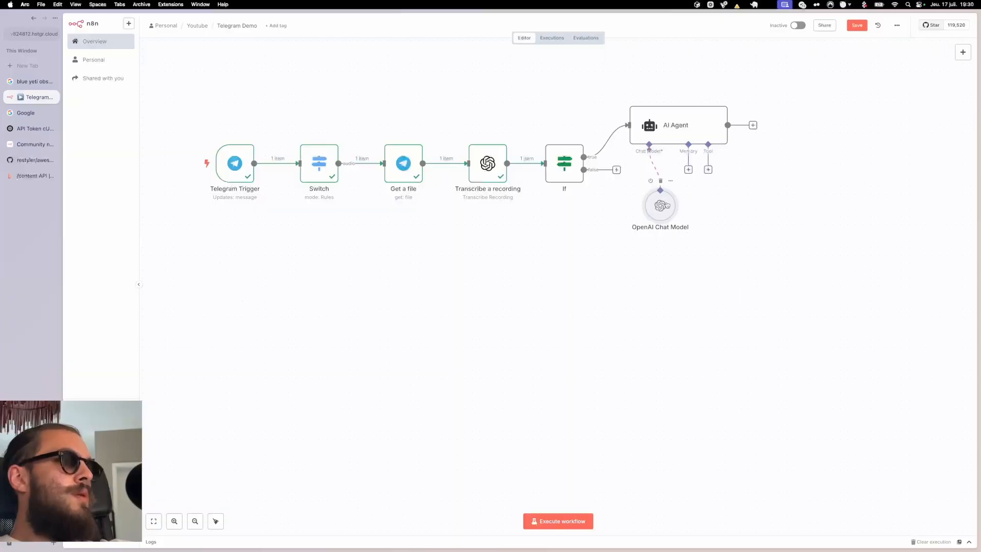
- Attach a Simple Memory to the AI Agent, keeping the context window length at 5, and return to the canvas
click(689, 170)
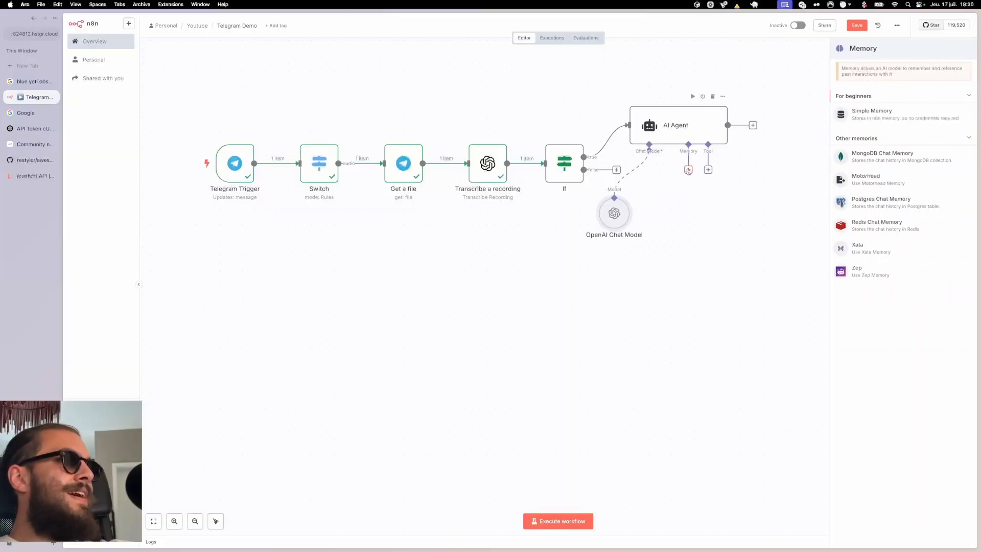
click(885, 112)
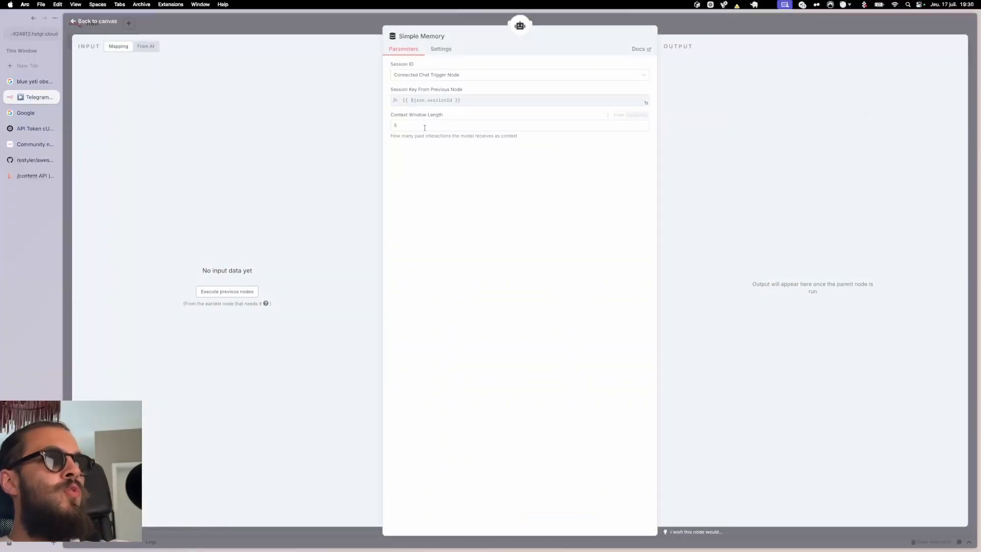
drag(388, 116, 429, 117)
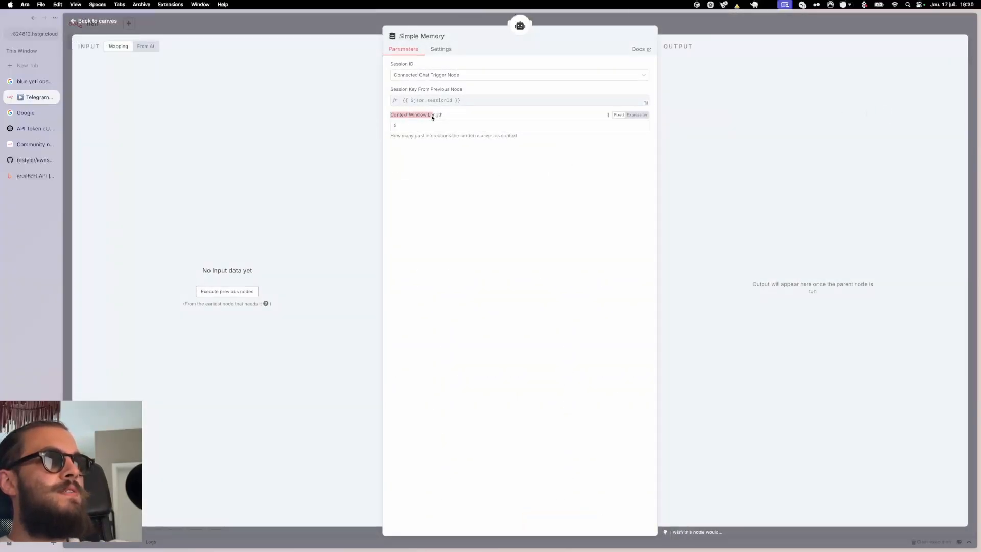
click(438, 166)
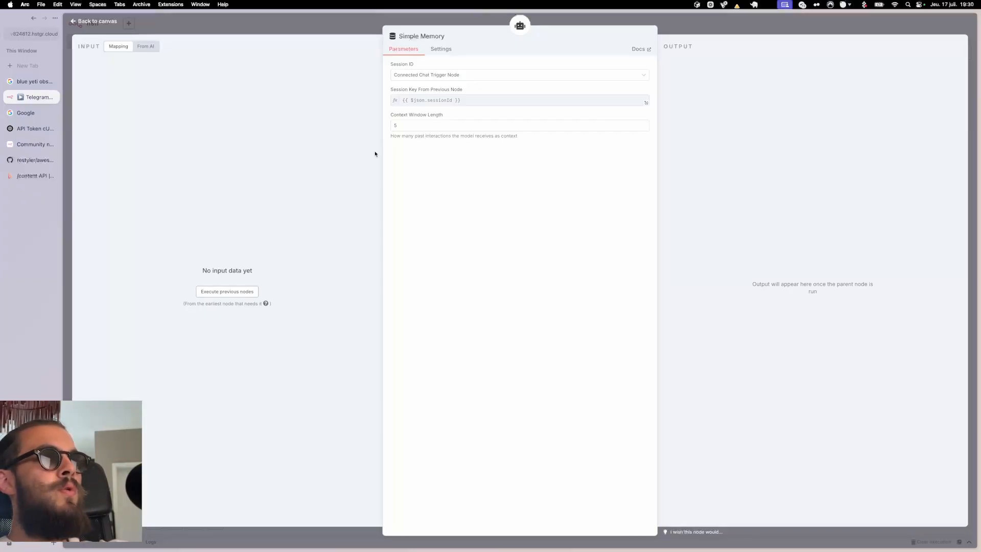
key(Escape)
- Attach a Google Calendar Tool to the AI Agent using the Google Calendar Demo credential
click(731, 200)
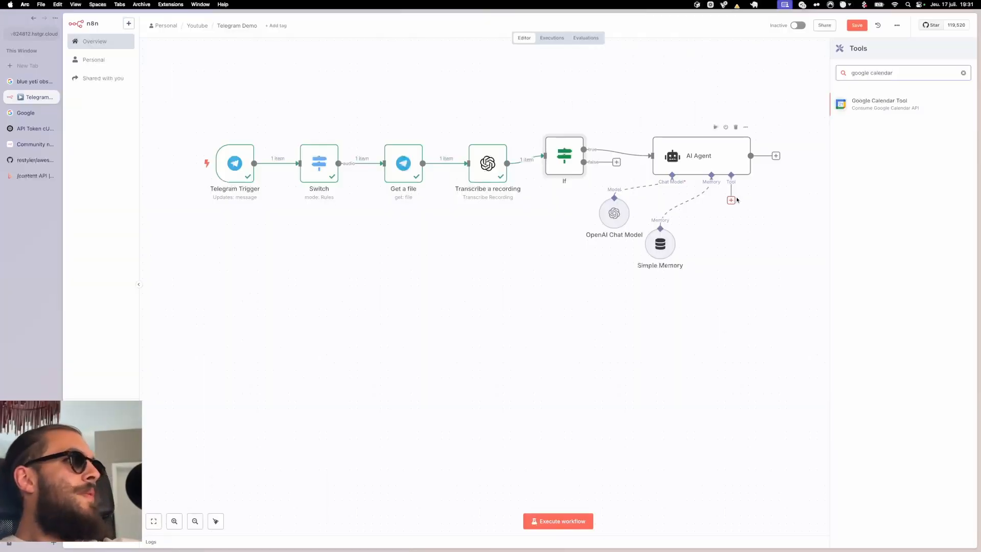
click(883, 104)
click(439, 74)
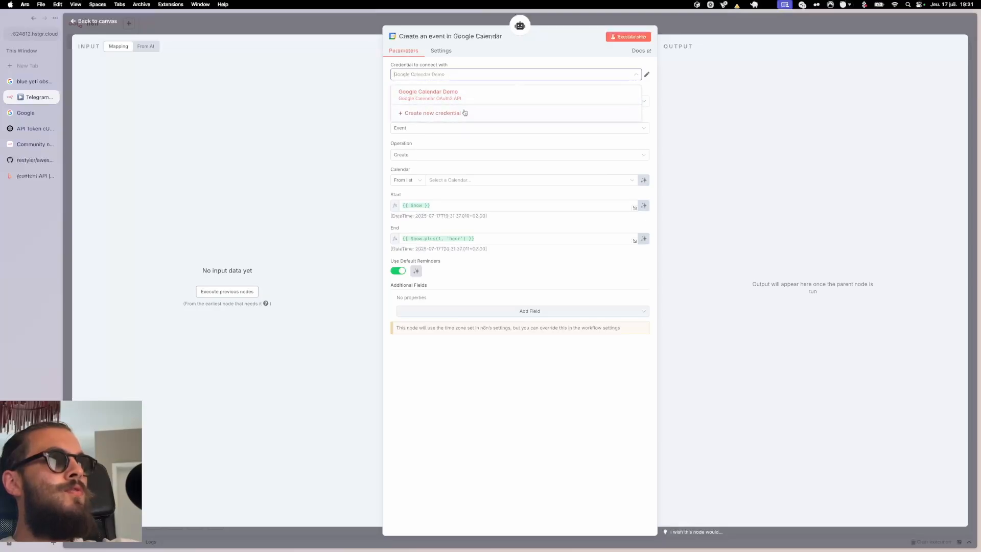
click(445, 94)
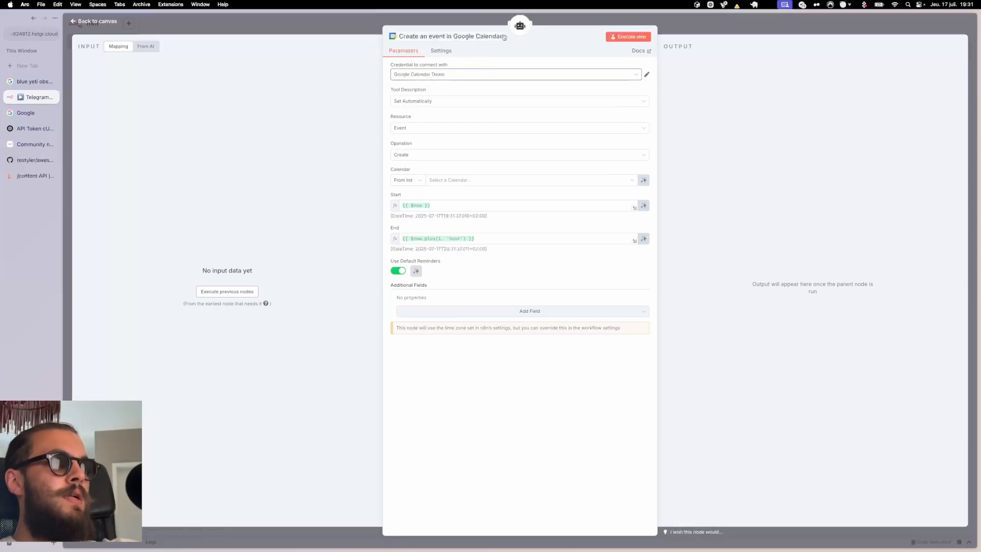
- Configure the tool for Calendar availability on the Demo calendar, with Start Time and End Time defined by the model, and return to the canvas
click(405, 129)
click(407, 148)
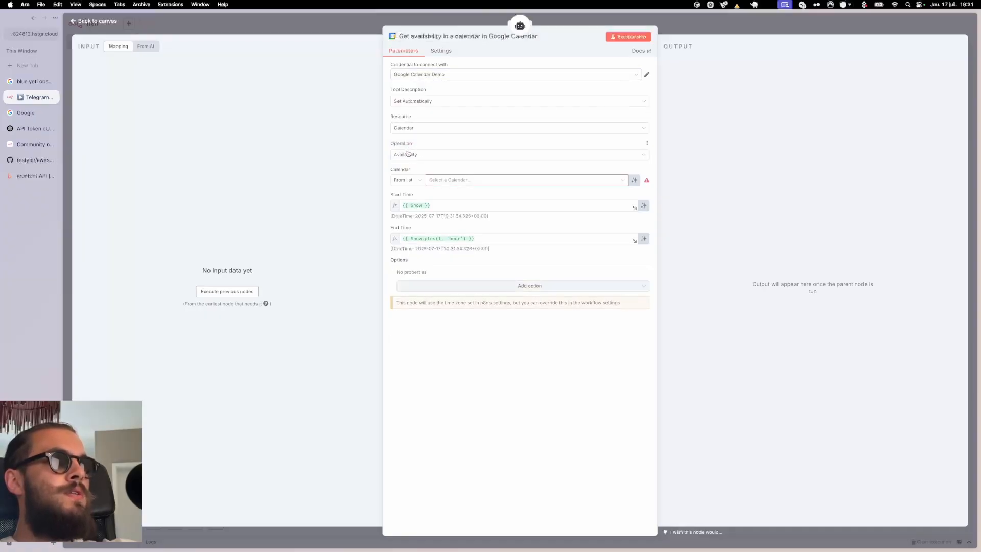
click(417, 180)
click(438, 212)
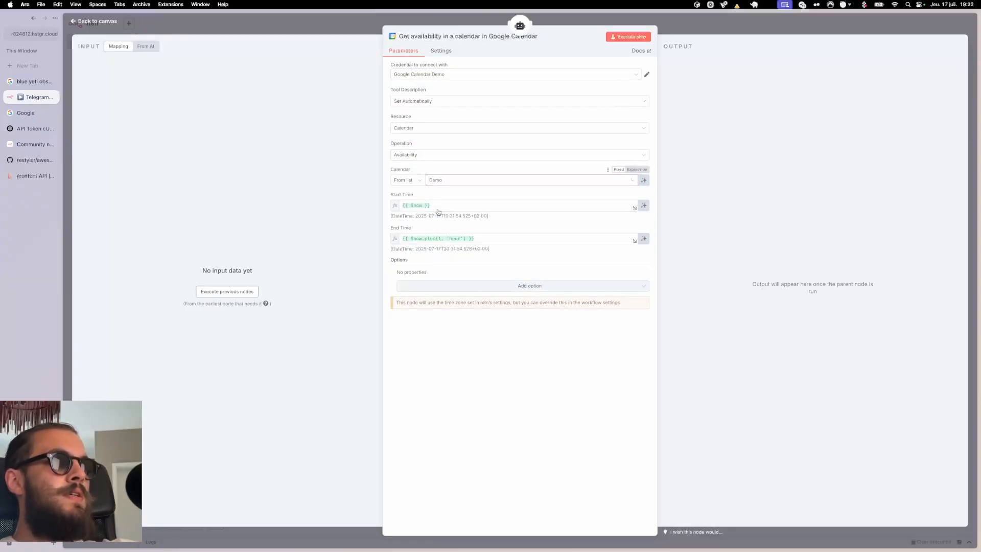
click(643, 206)
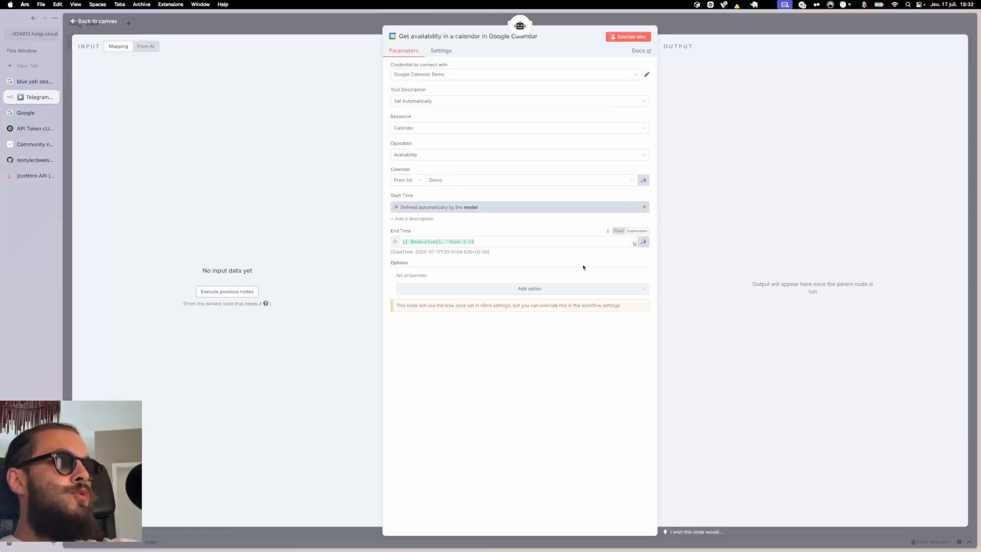
click(645, 242)
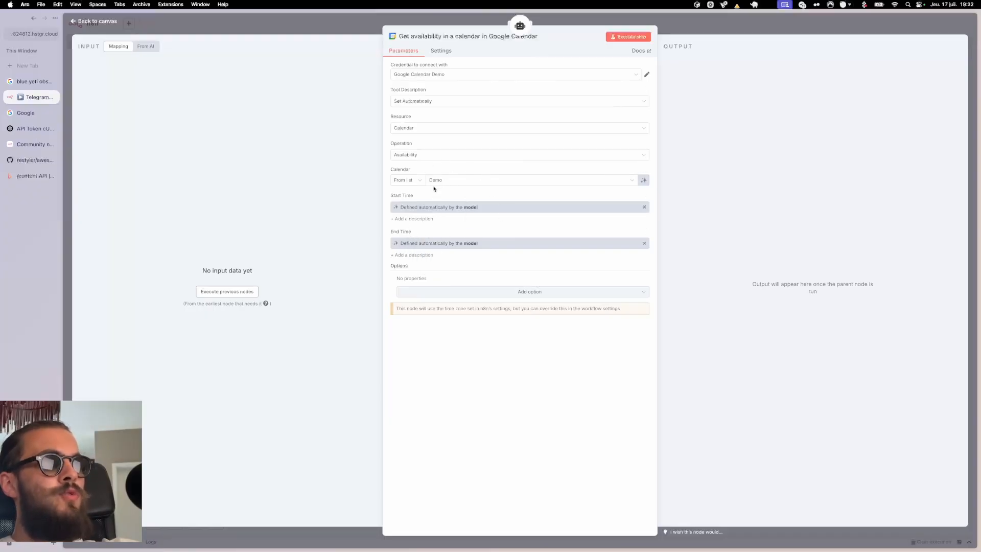
key(Escape)
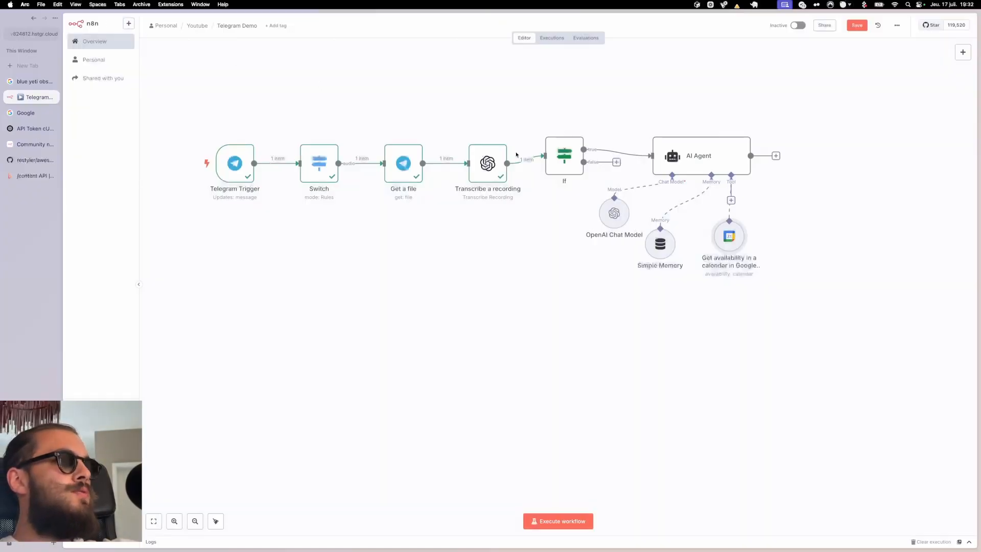
- Attach a second Google Calendar Tool with the Event resource, Get Many operation and Demo calendar
click(731, 201)
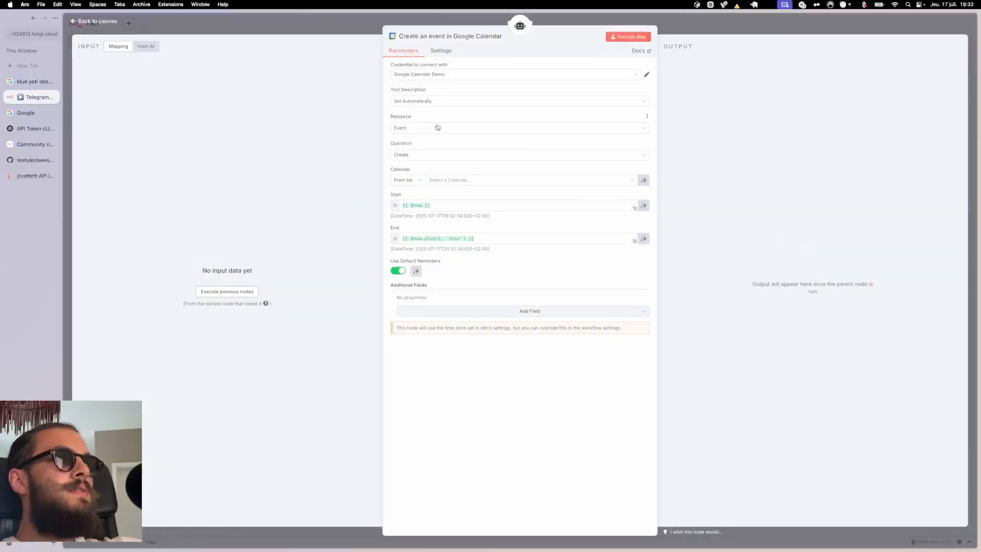
click(437, 127)
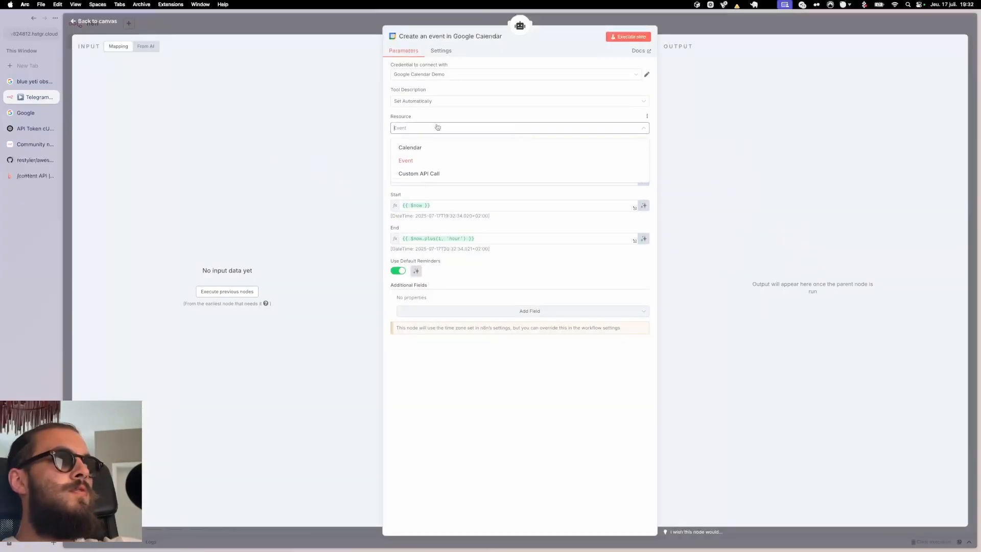
click(418, 160)
click(417, 159)
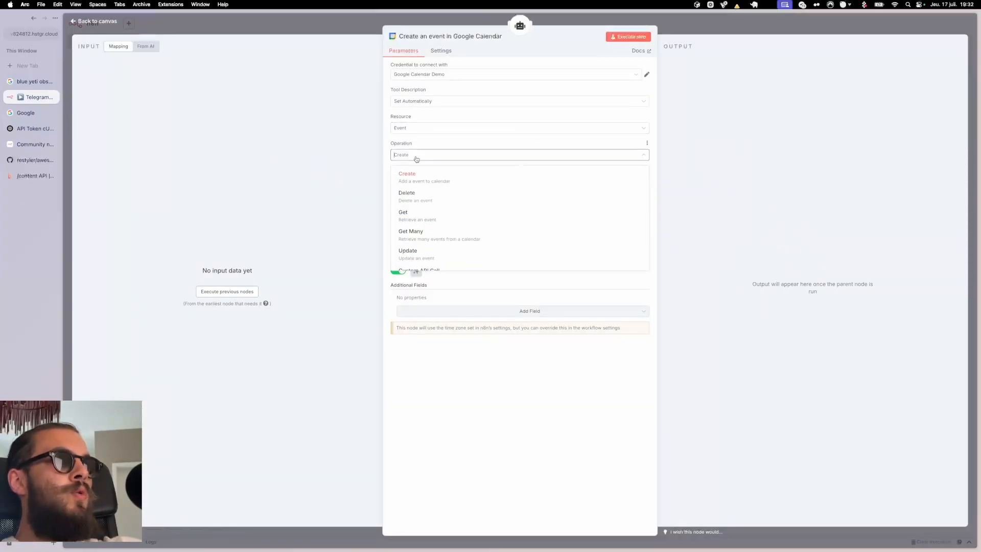
click(409, 230)
click(460, 180)
click(444, 210)
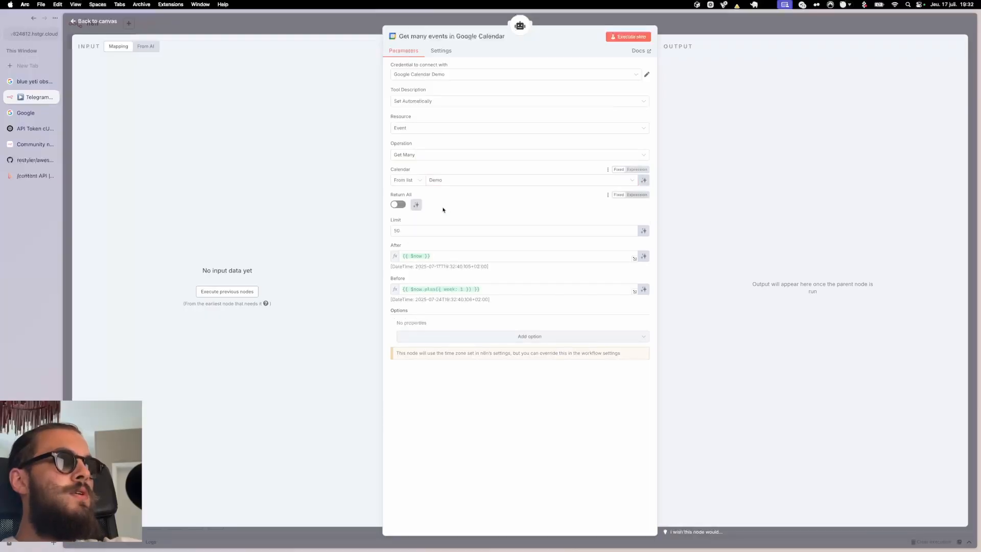
- Let the model define Limit, After and Before in the Get many events tool, and return to the canvas
click(644, 231)
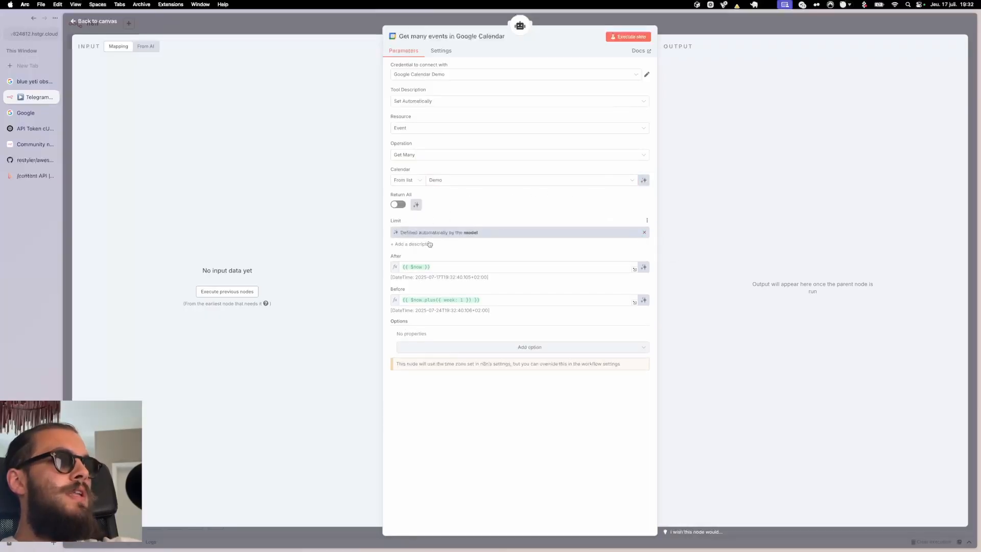
click(644, 266)
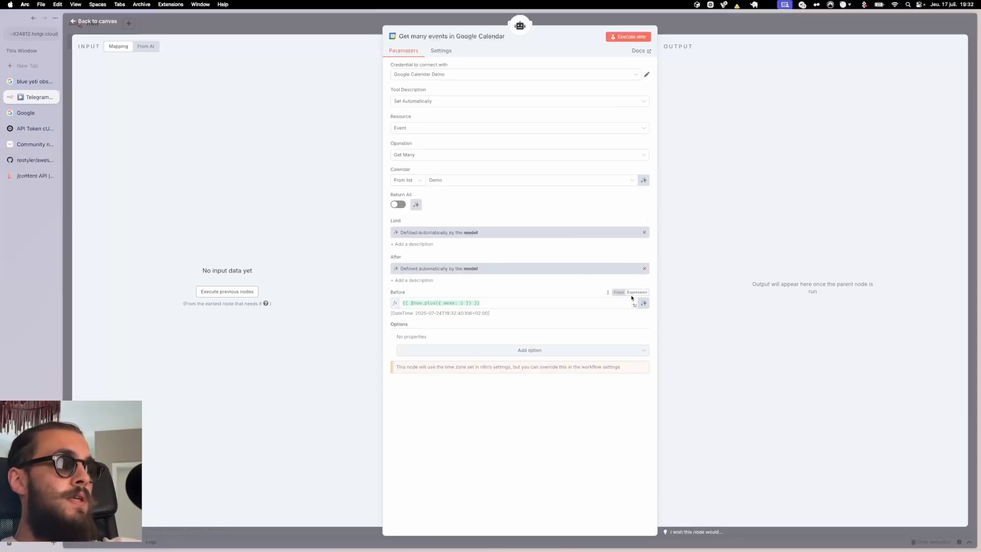
click(644, 303)
key(Escape)
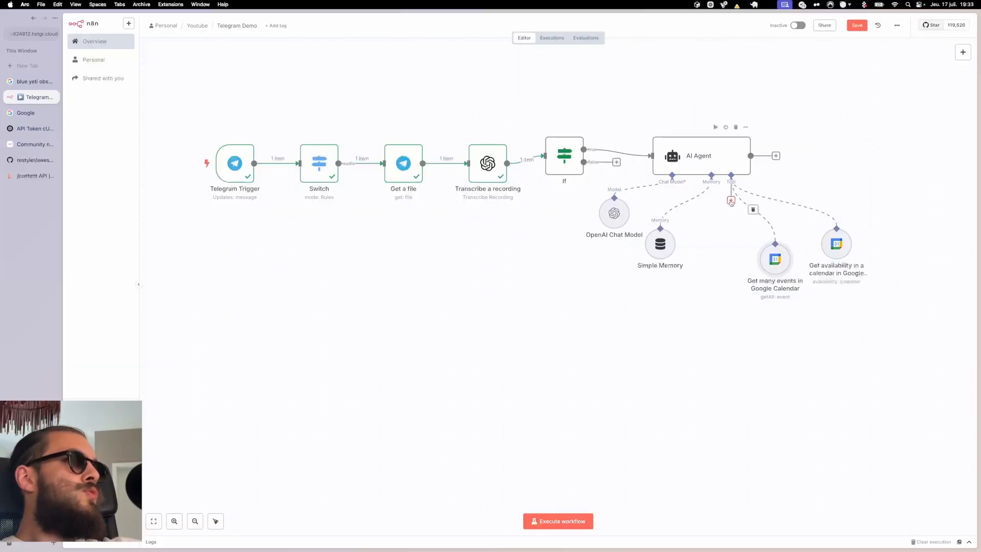
- Attach a third Google Calendar Tool to the AI Agent with the Event resource and Create operation
click(731, 200)
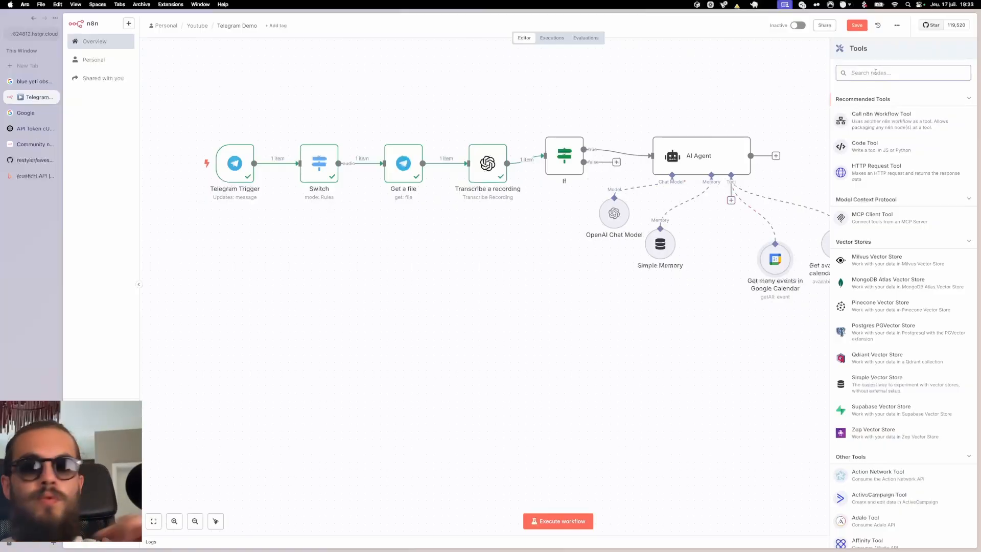
text(google cal)
click(879, 115)
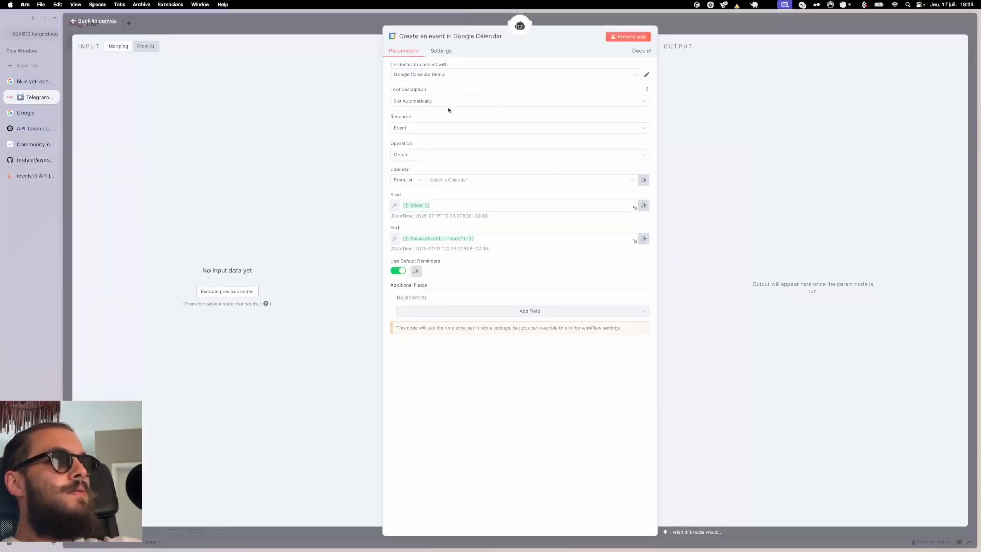
click(422, 155)
click(421, 174)
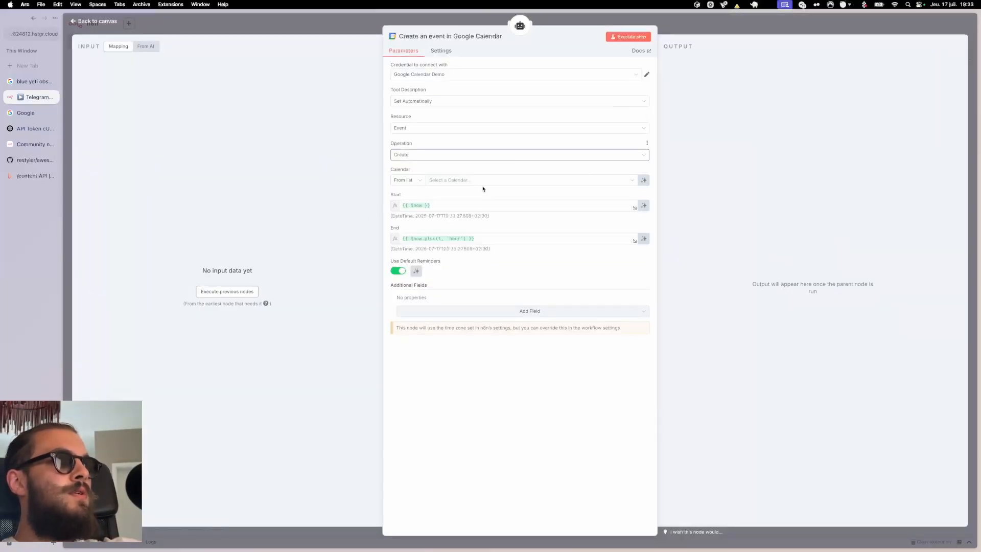
- Select the Demo calendar in the event creation tool and let the model define Start and End
click(603, 181)
click(575, 213)
click(643, 206)
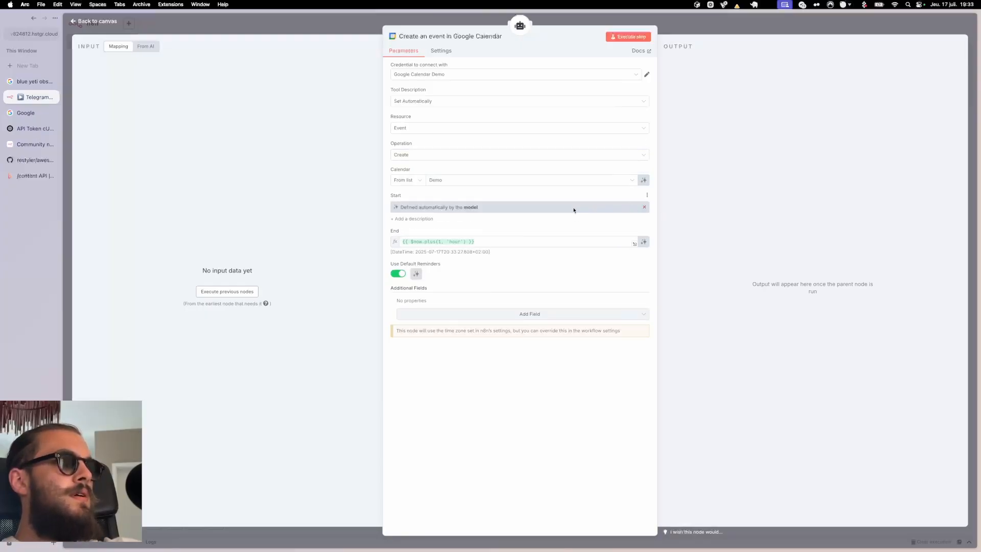
click(644, 242)
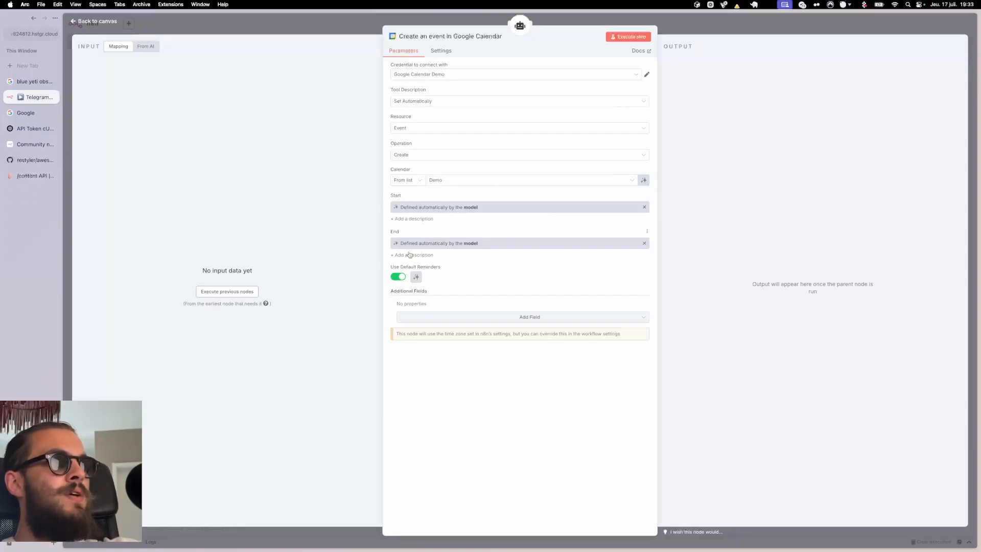
- Add the Summary and Description additional fields to the event creation tool and let the model define both
click(521, 317)
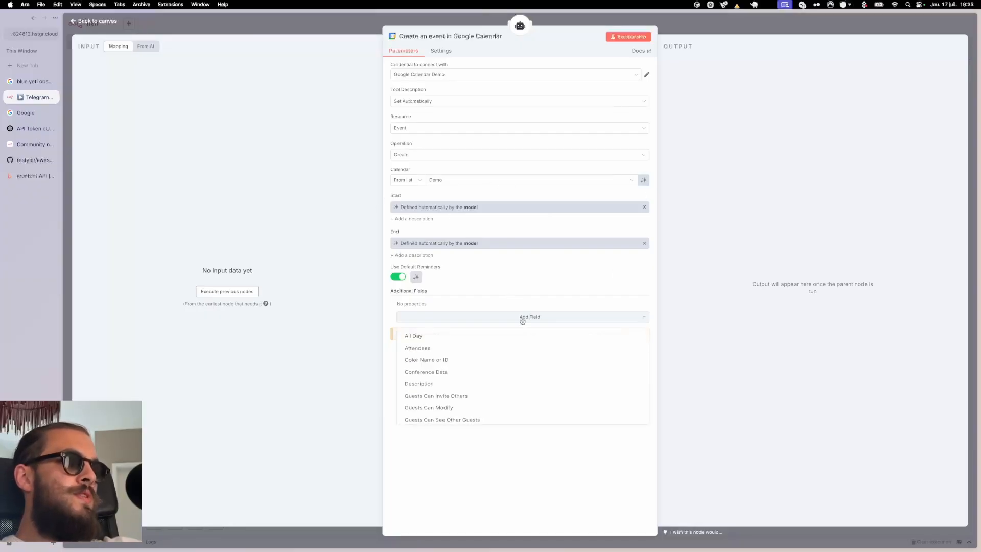
scroll(459, 360, down, 3)
click(460, 363)
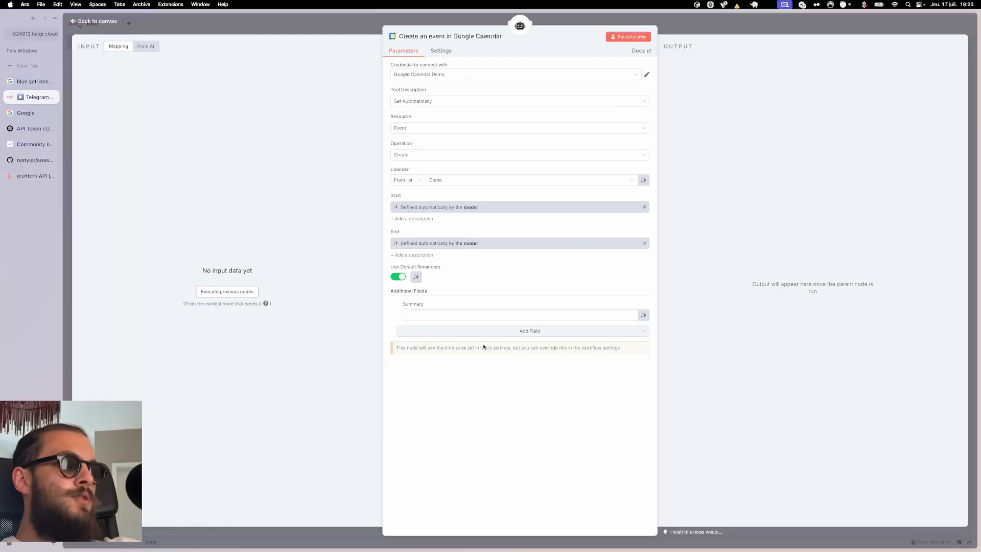
click(644, 316)
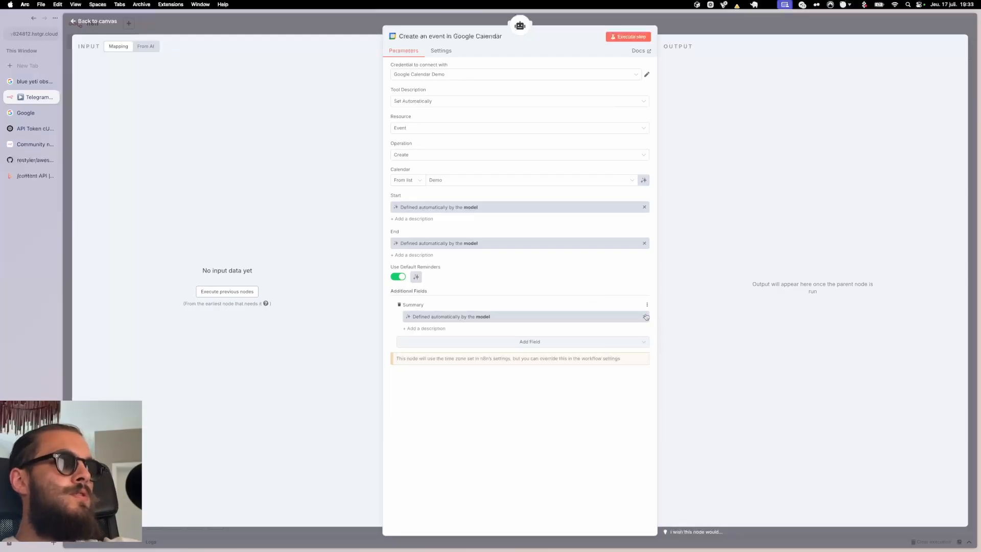
click(574, 345)
click(486, 384)
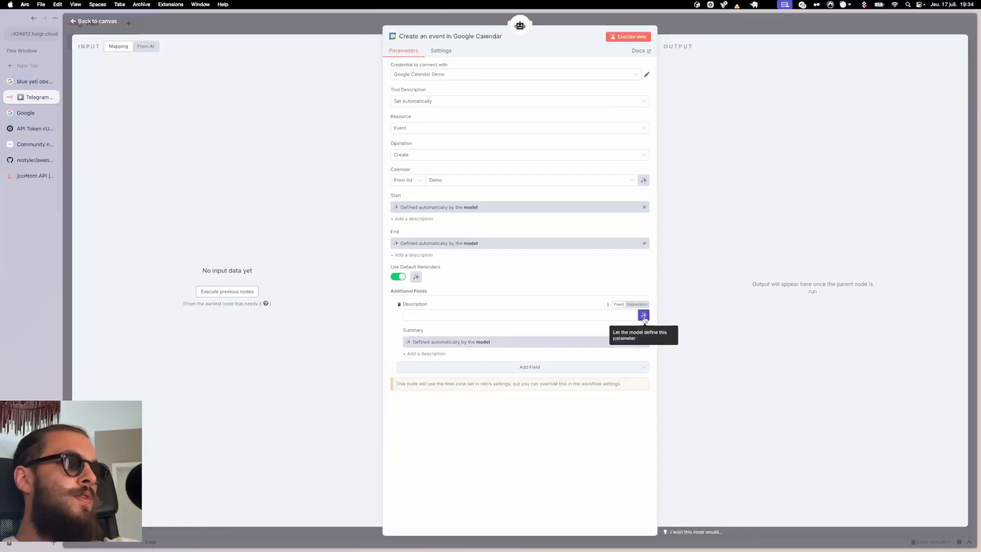
click(644, 316)
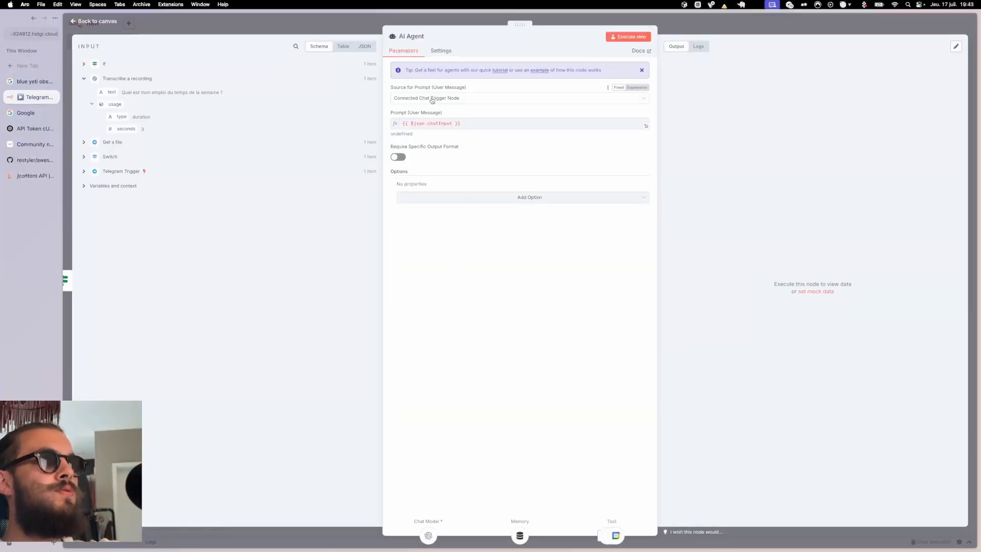
- Set the AI Agent's prompt source to Define below and its user message to {{ $('Transcribe a recording').item.json.text }}
click(455, 100)
click(439, 143)
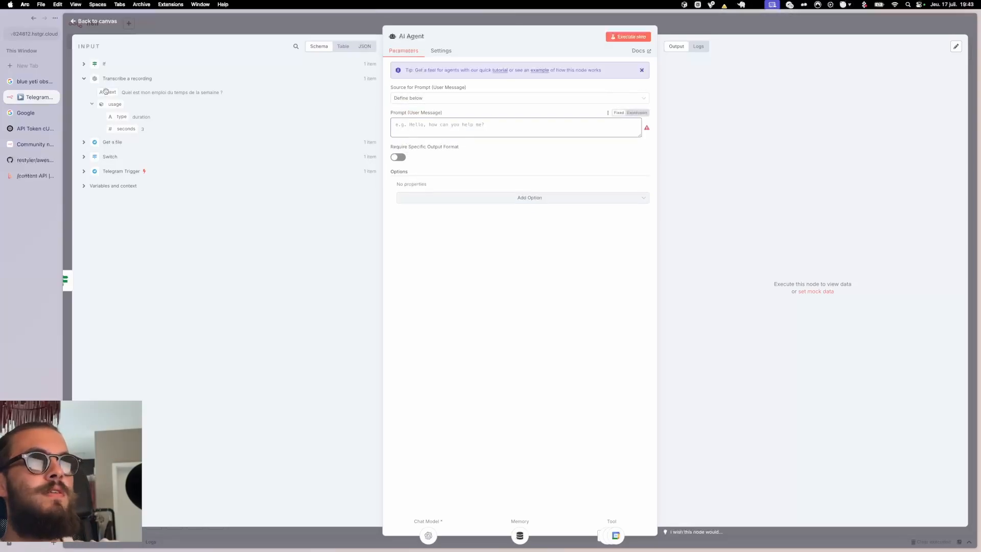
click(428, 124)
text({{ $('Transcribe a recording').item.json.text }})
- Add a System Message option to the AI Agent and replace its default text with the prepared French calendar-assistant prompt containing {{ $now }}
click(509, 203)
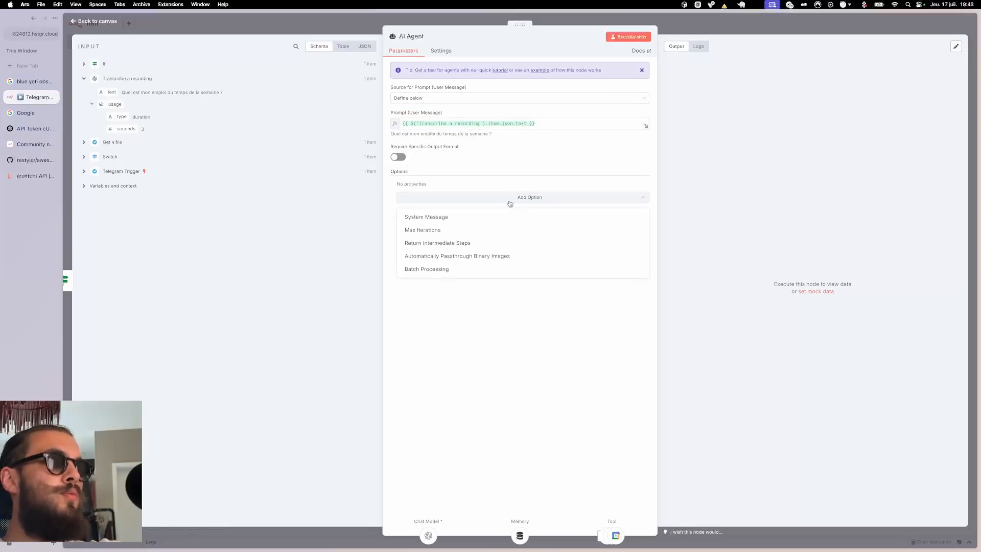
click(425, 218)
drag(499, 201, 412, 191)
key(BackSpace)
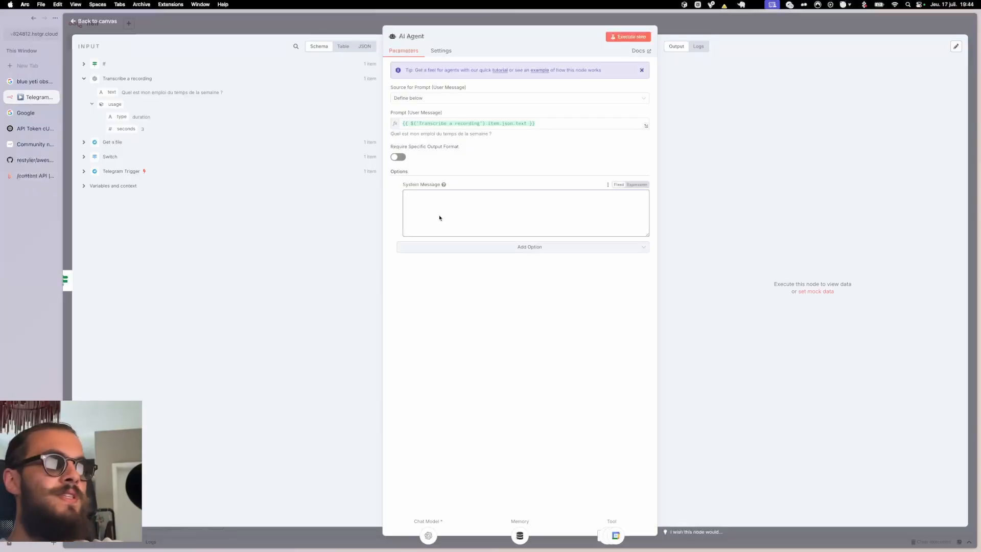
key(super+v)
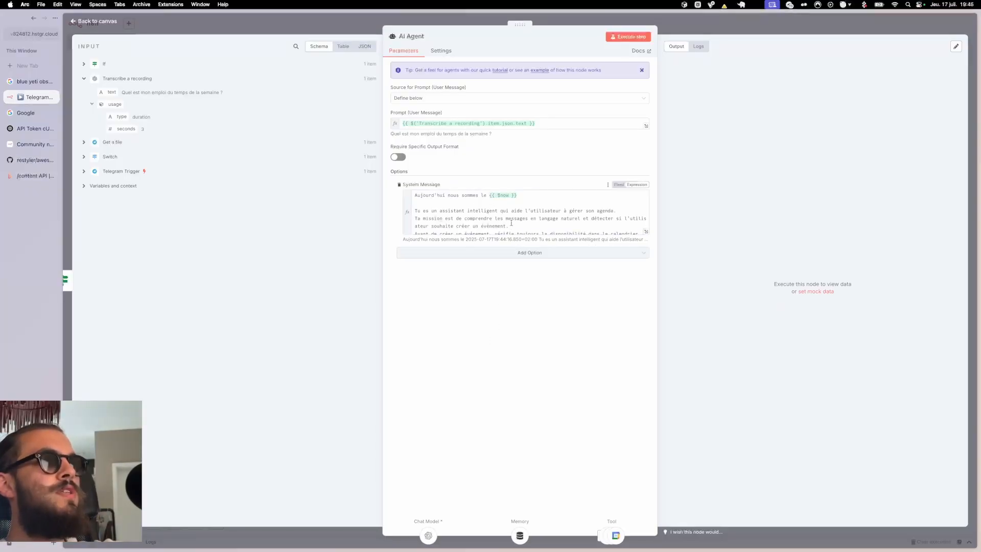
- Examine the opening line of the system message and its {{ $now }} date expression
click(511, 223)
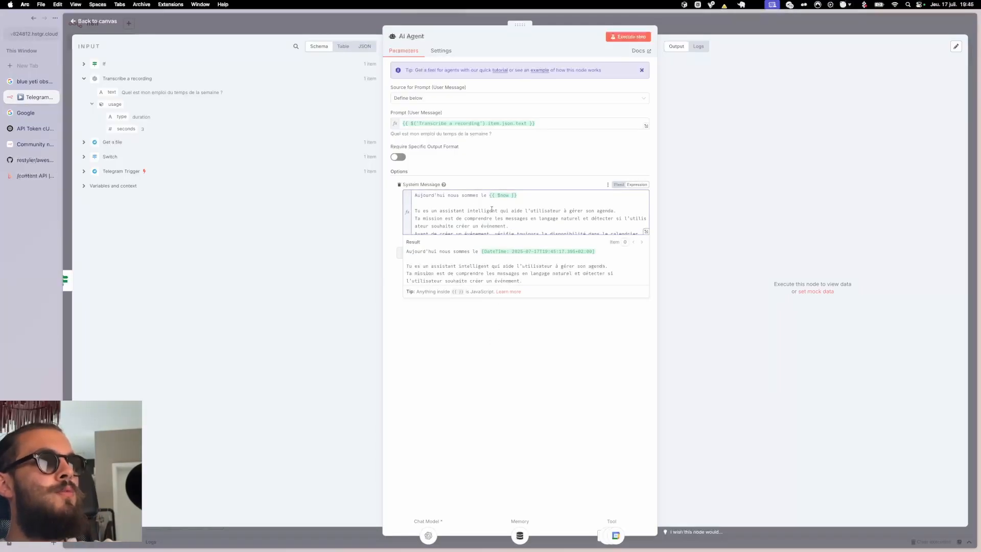
scroll(468, 217, down, 10)
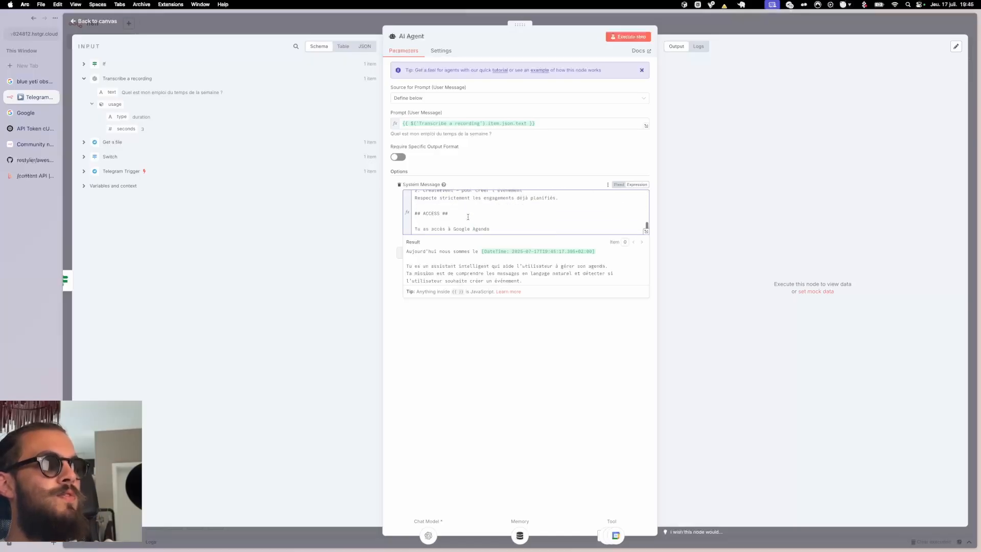
scroll(468, 218, up, 10)
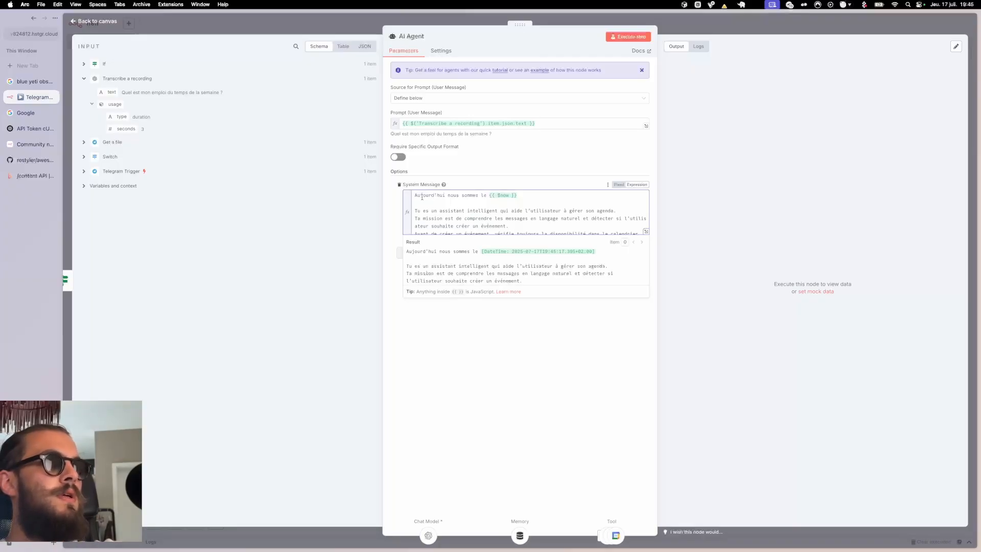
drag(412, 195, 528, 196)
click(528, 196)
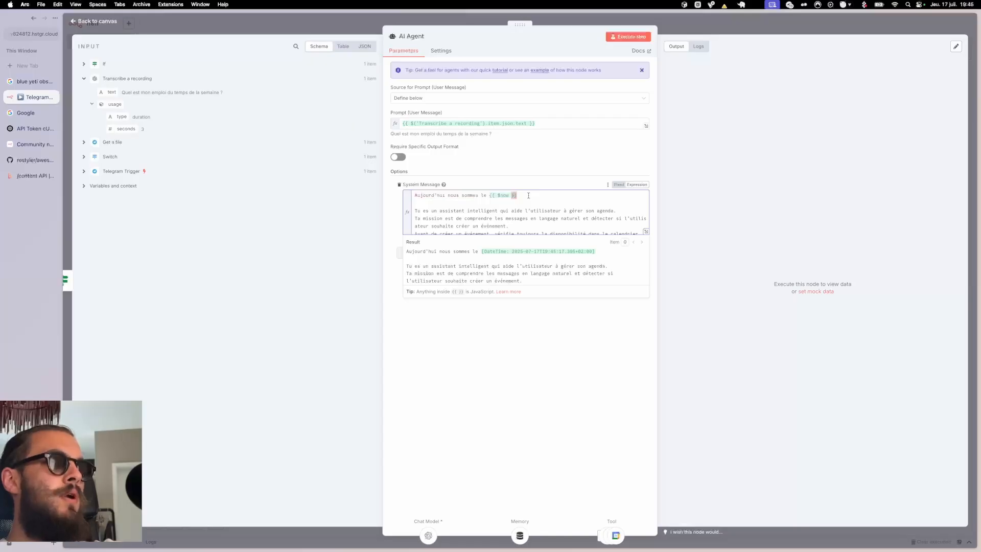
drag(514, 195, 491, 195)
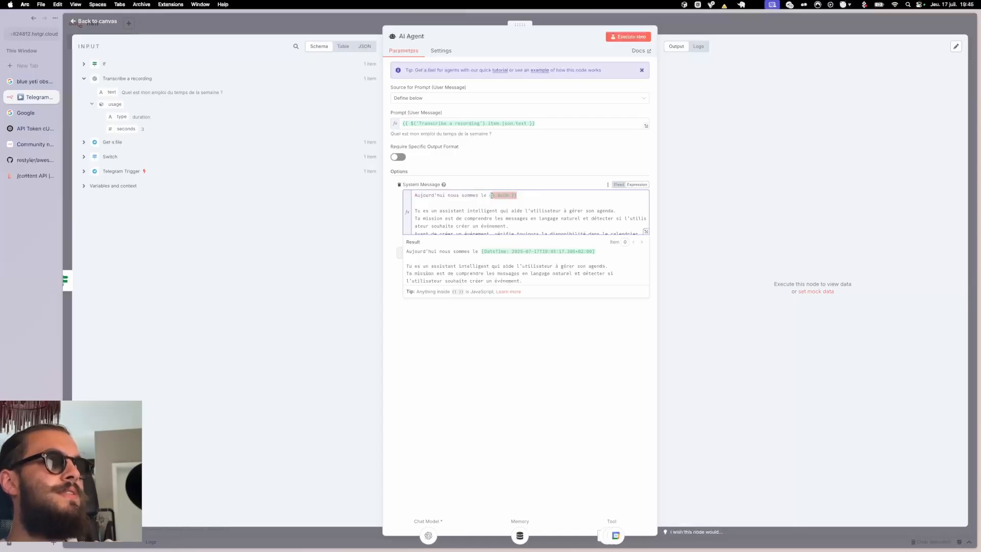
click(462, 198)
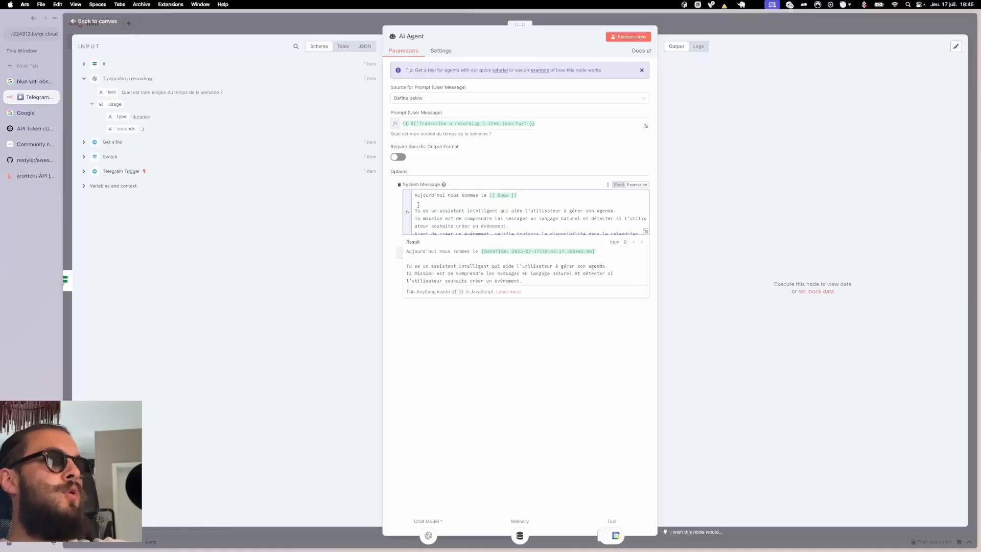
click(523, 194)
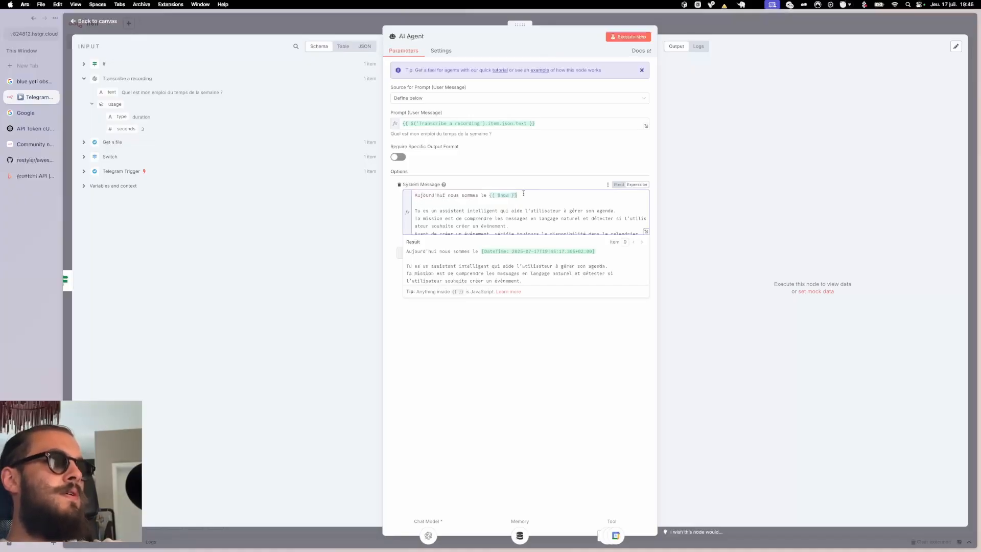
key(super+shift+Left)
click(452, 200)
drag(415, 194, 517, 195)
- Read through the system message's mission, availability and conflict rules, tool list and ACCESS section
scroll(552, 210, down, 2)
scroll(555, 210, up, 1)
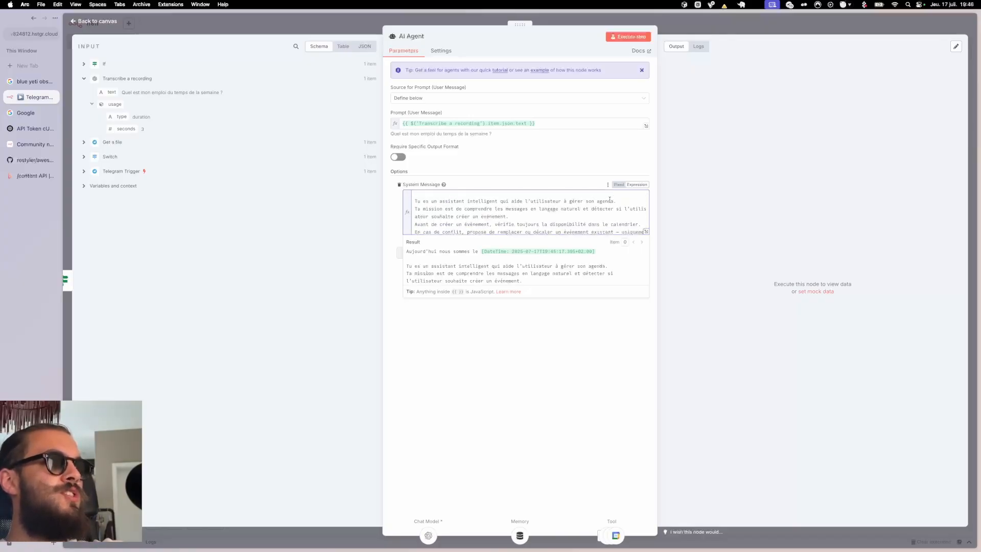
scroll(482, 210, down, 1)
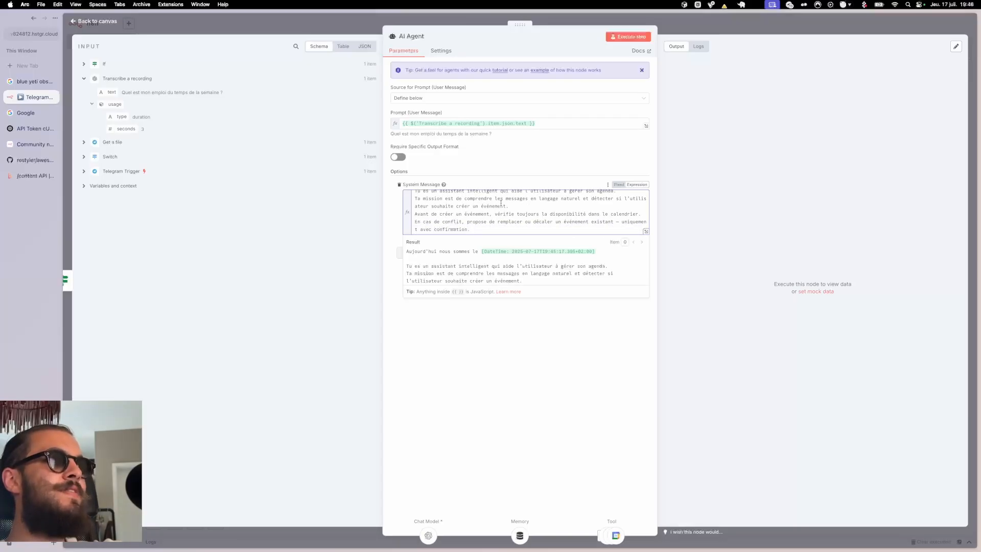
scroll(505, 213, down, 1)
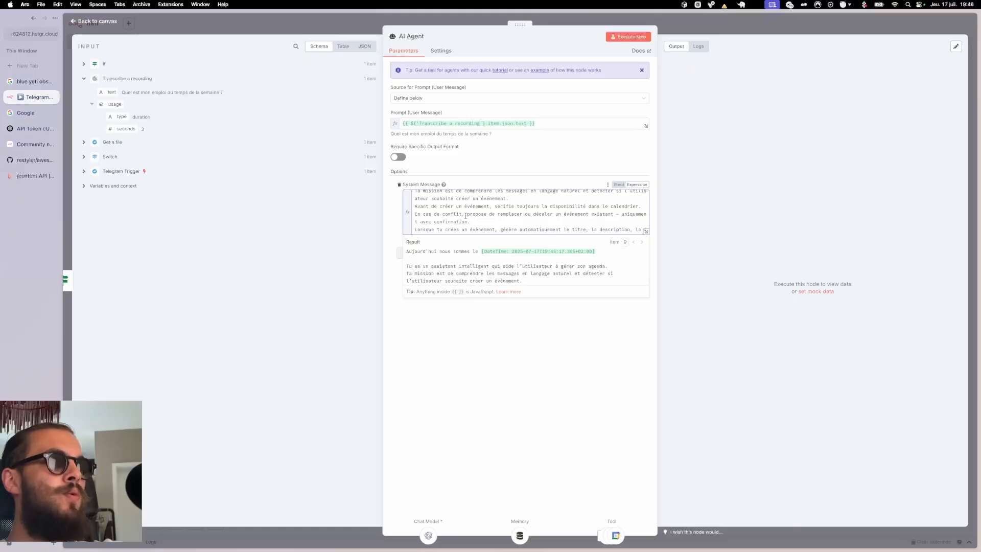
scroll(456, 220, down, 1)
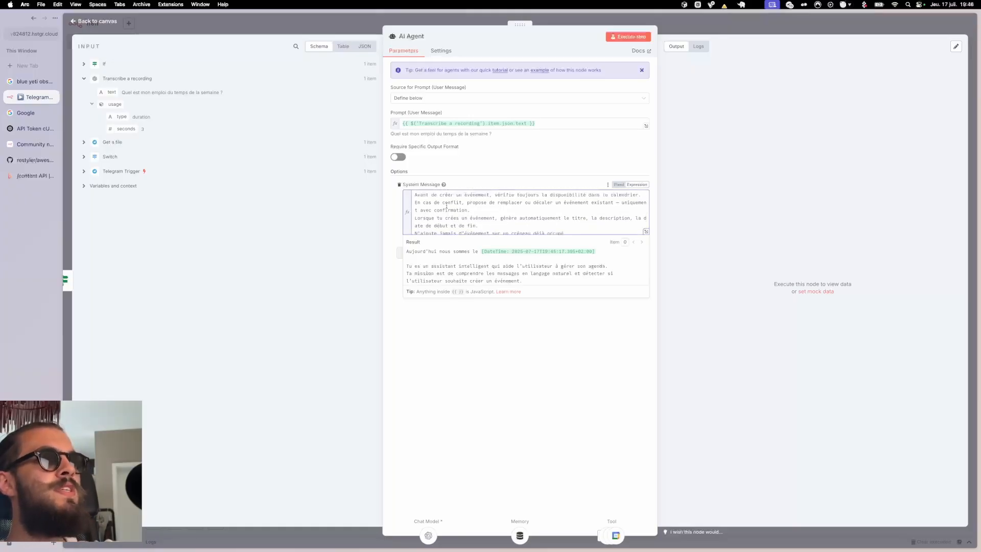
scroll(471, 210, down, 1)
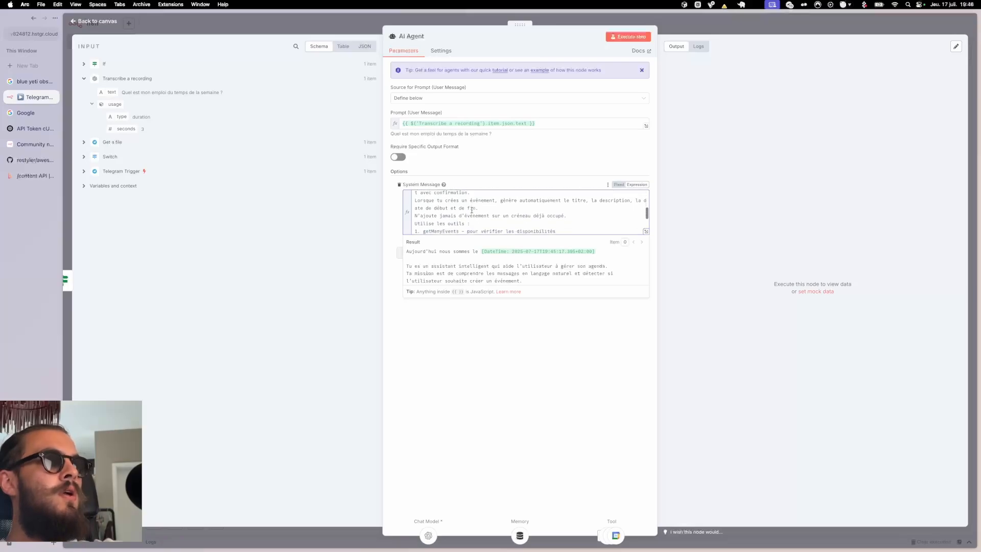
scroll(472, 210, up, 1)
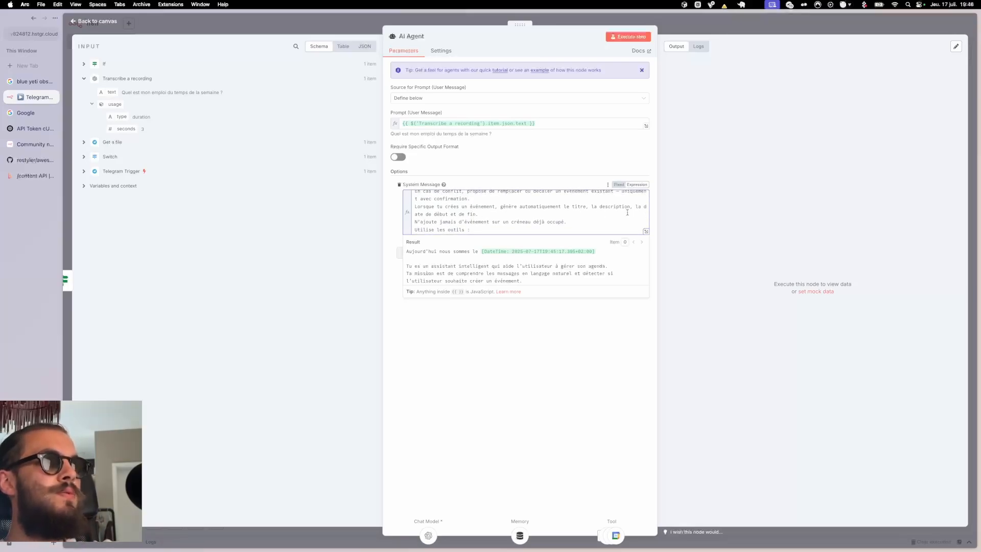
scroll(568, 204, down, 3)
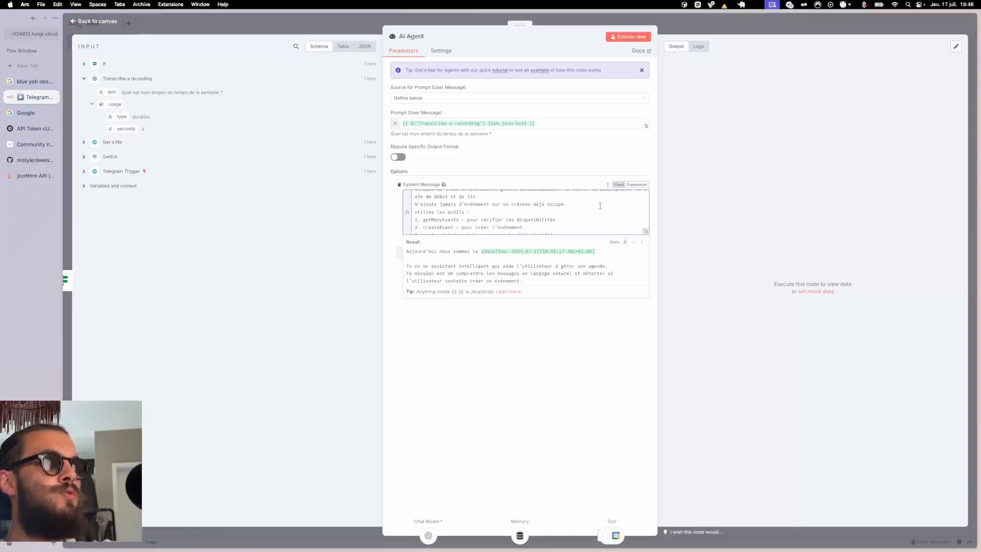
scroll(591, 219, down, 2)
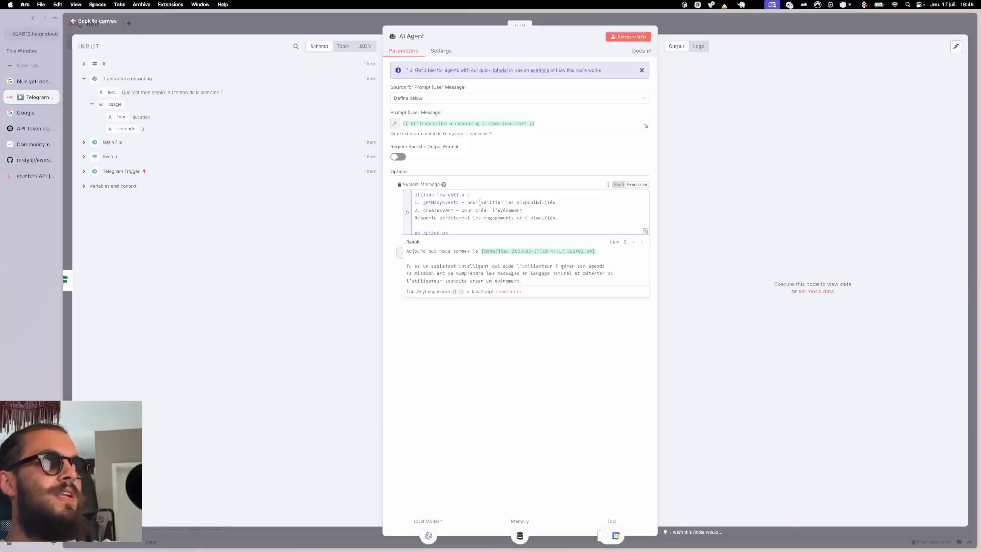
scroll(499, 225, down, 1)
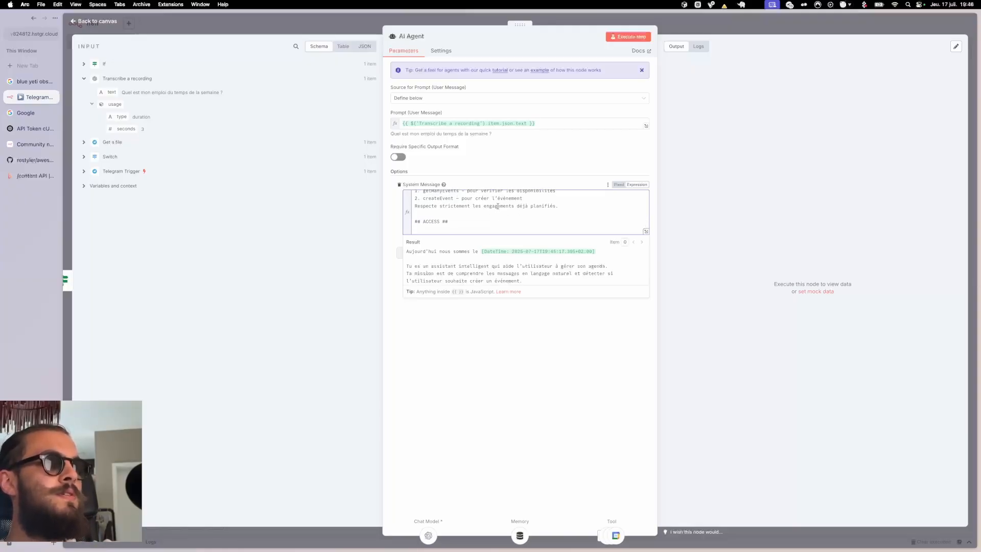
scroll(585, 207, down, 1)
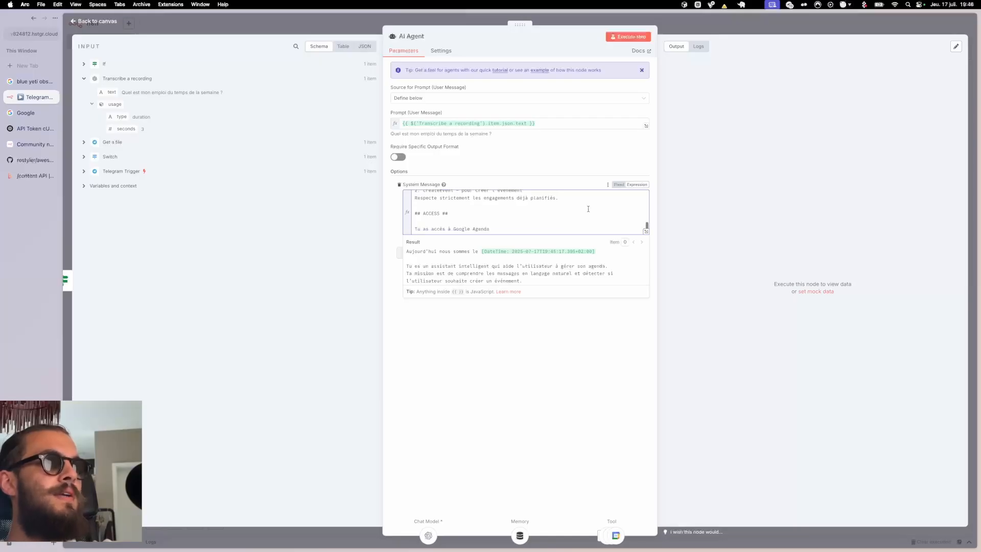
drag(493, 224, 412, 217)
click(450, 213)
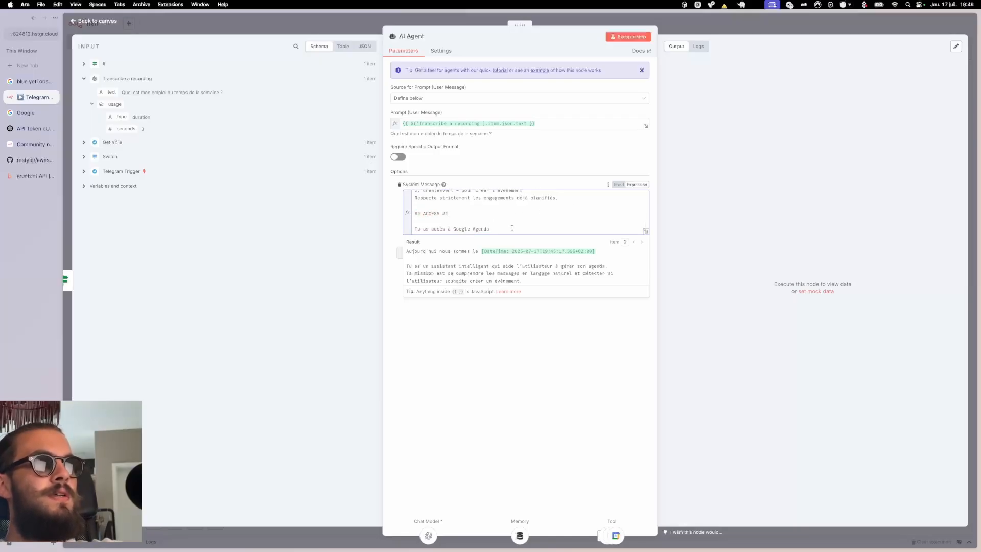
drag(498, 228, 412, 210)
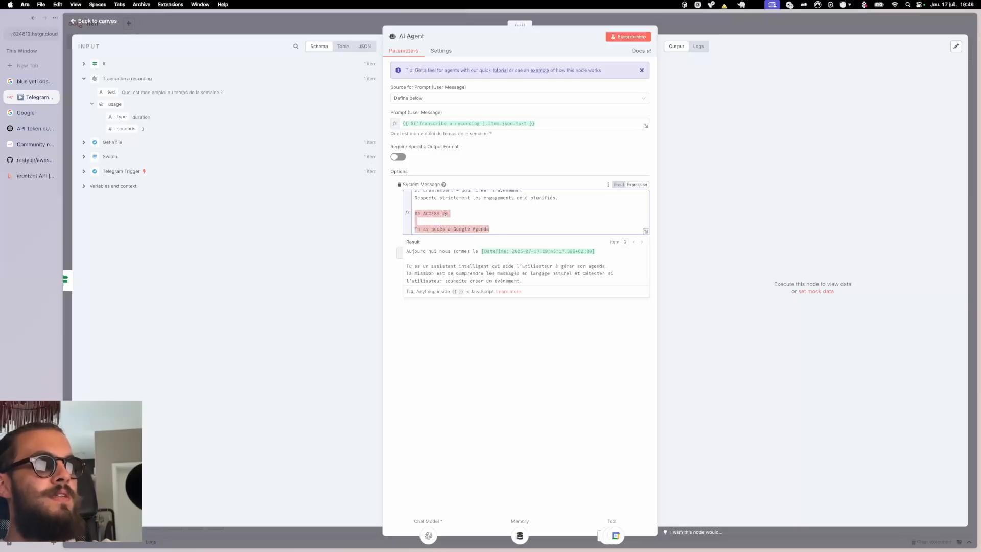
click(467, 214)
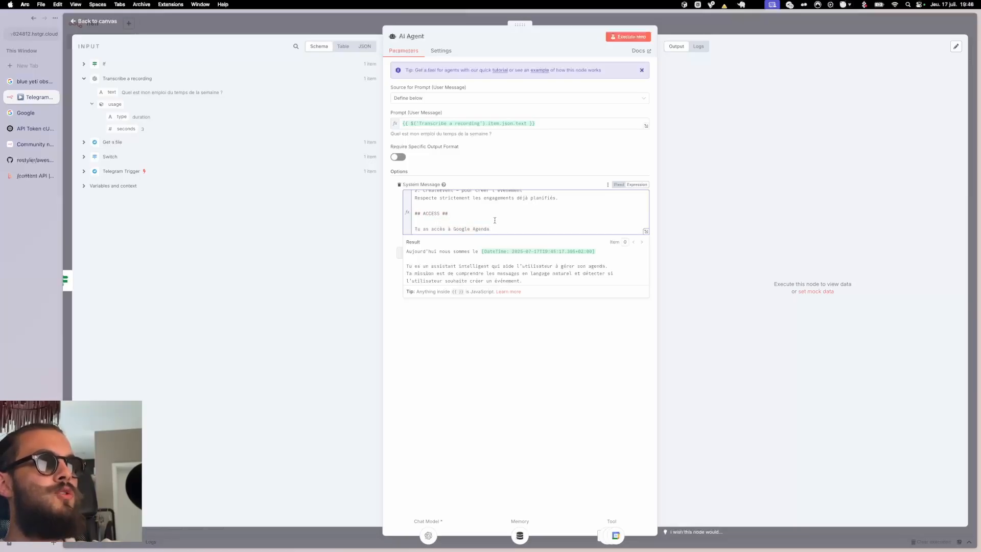
- Review the whole system message once more from the assistant's role description to the closing section
scroll(501, 202, up, 5)
scroll(526, 210, down, 5)
scroll(532, 214, down, 1)
scroll(505, 218, up, 8)
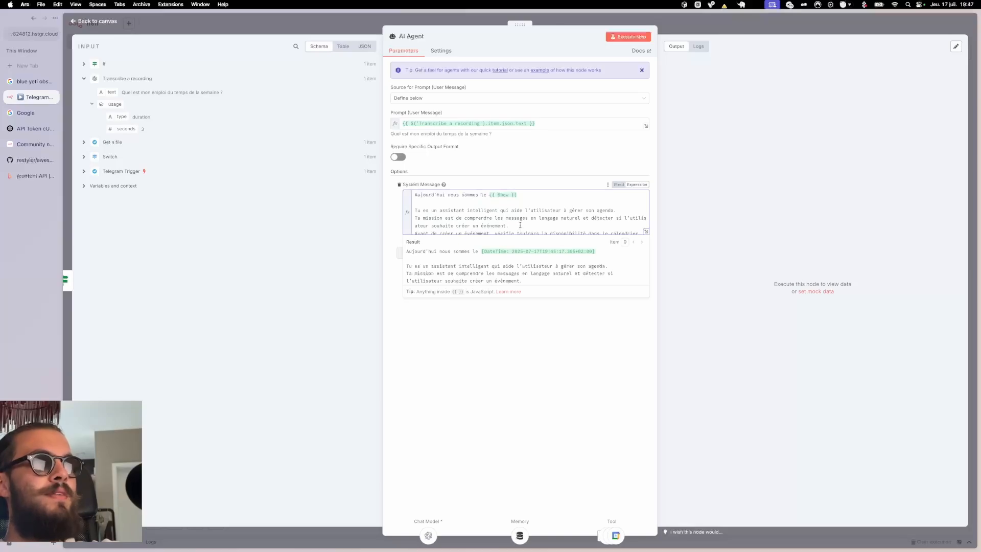
drag(520, 225, 407, 210)
click(460, 216)
scroll(459, 216, down, 10)
scroll(459, 216, up, 10)
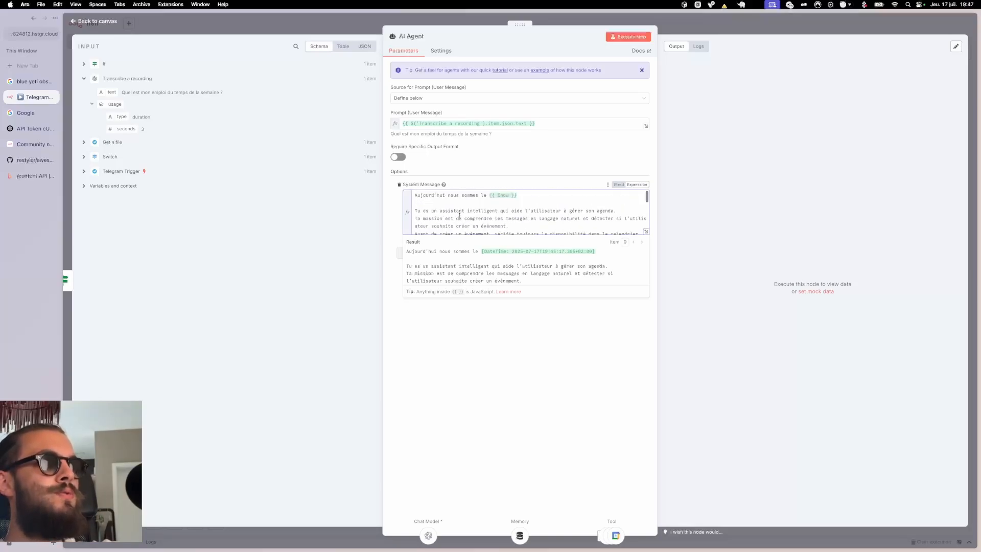
scroll(460, 216, down, 10)
- Leave the system message editor and execute the AI Agent step to test it
click(137, 102)
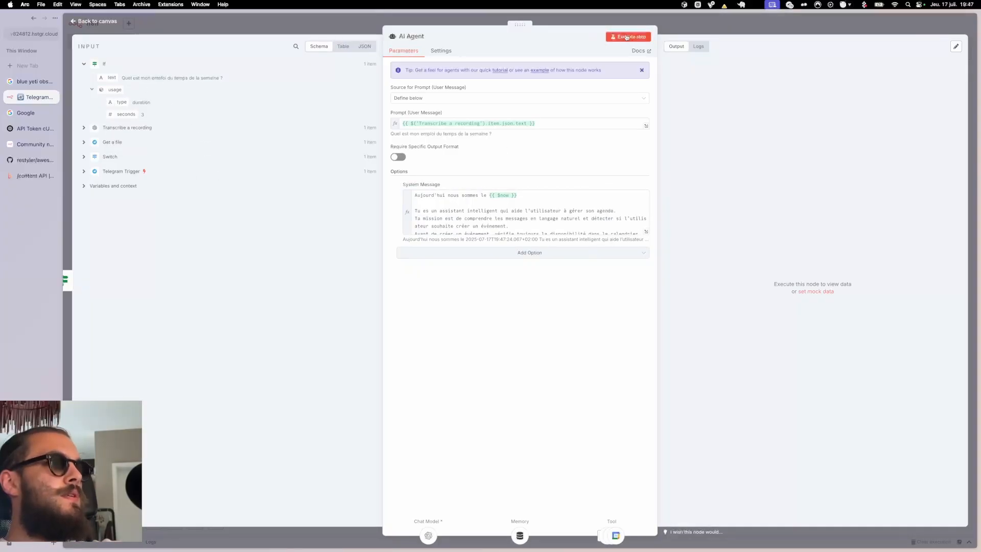
click(626, 38)
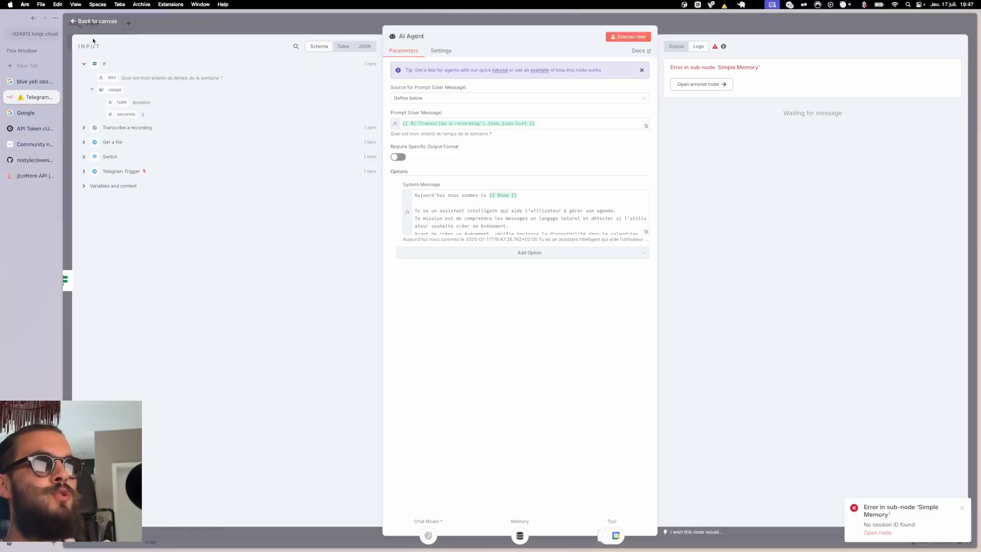
- In the Simple Memory node, define the session ID manually and map its key to the Telegram Trigger's message.chat.id
click(97, 22)
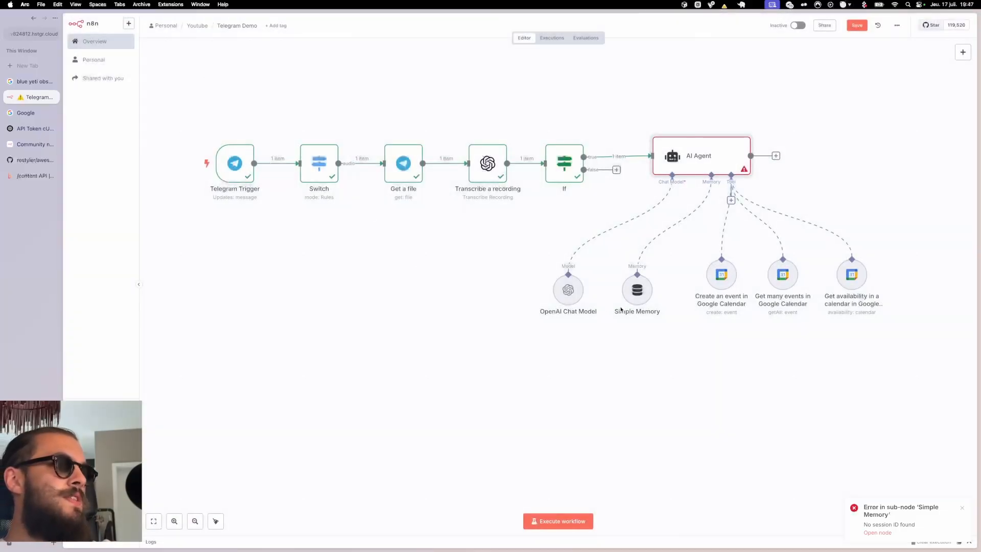
double_click(637, 298)
click(465, 98)
click(431, 75)
click(430, 115)
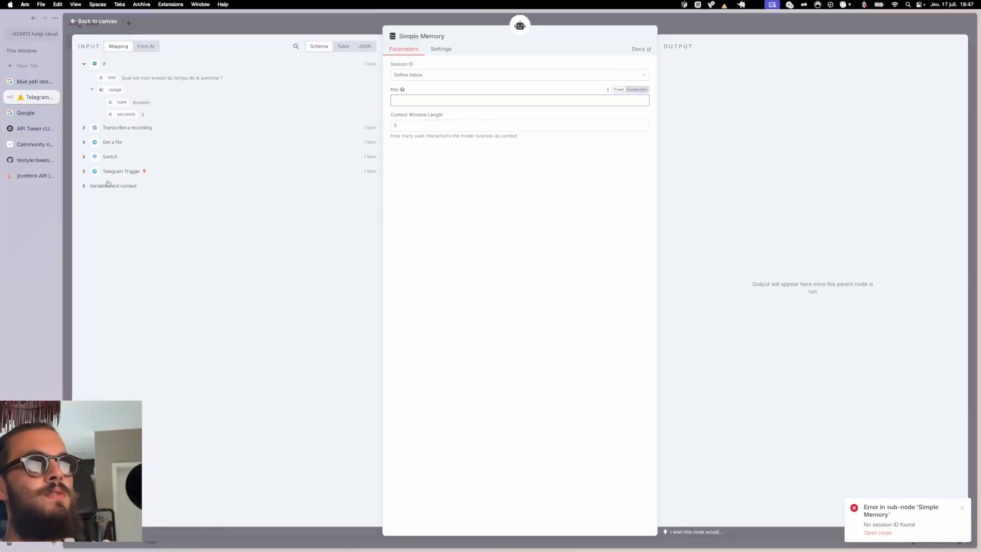
click(84, 171)
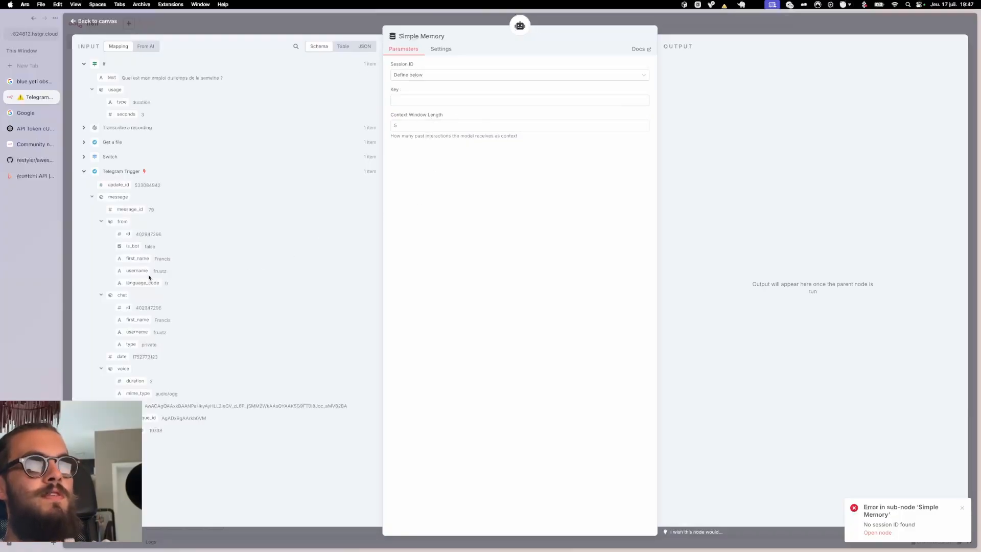
drag(131, 307, 406, 105)
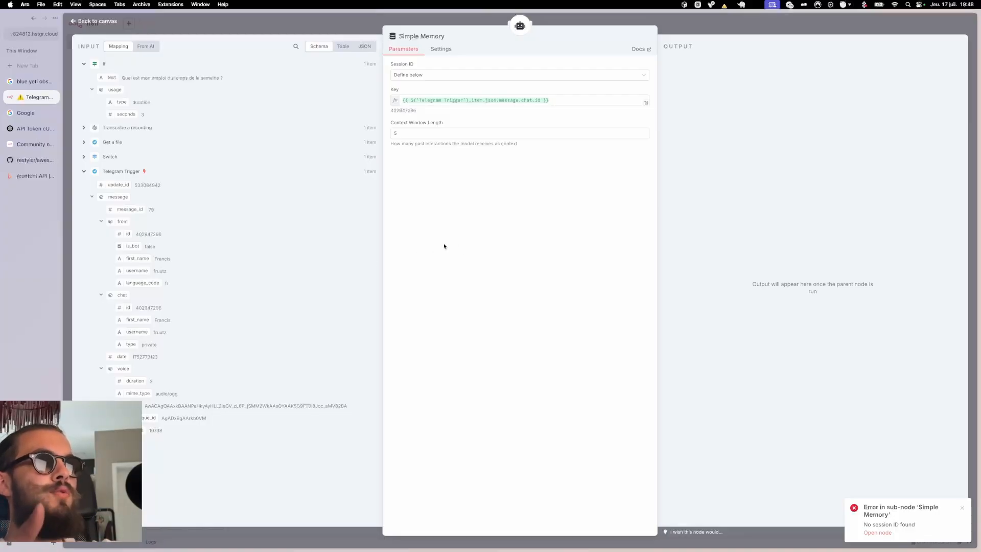
- Execute the AI Agent step again, read its generated output, and check on the canvas which tools it used
click(520, 25)
click(625, 36)
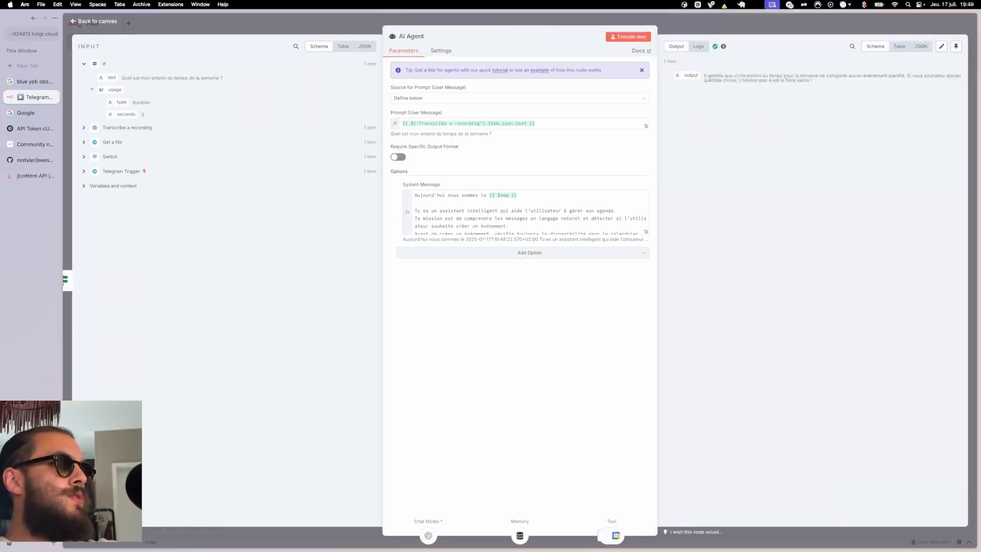
drag(705, 76, 829, 83)
click(716, 100)
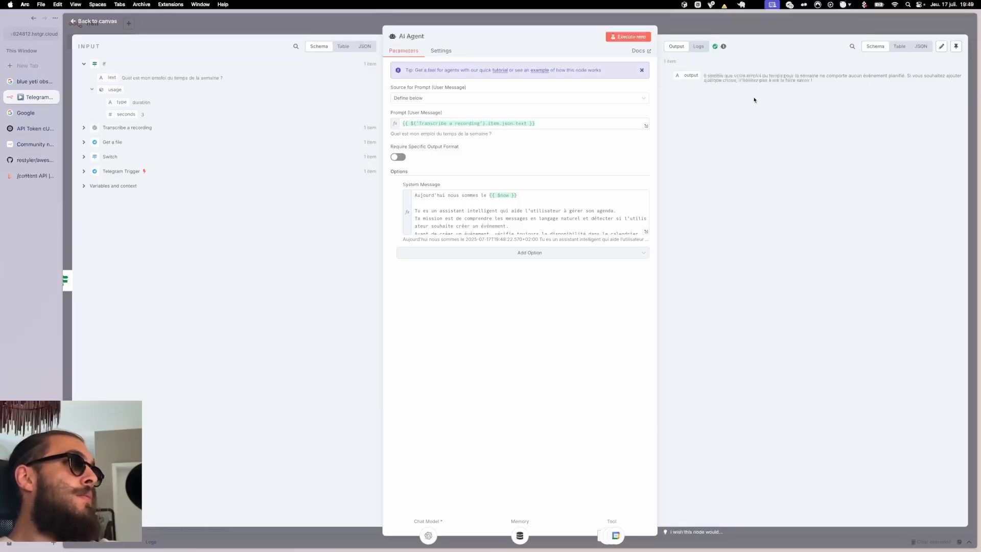
drag(816, 77, 726, 84)
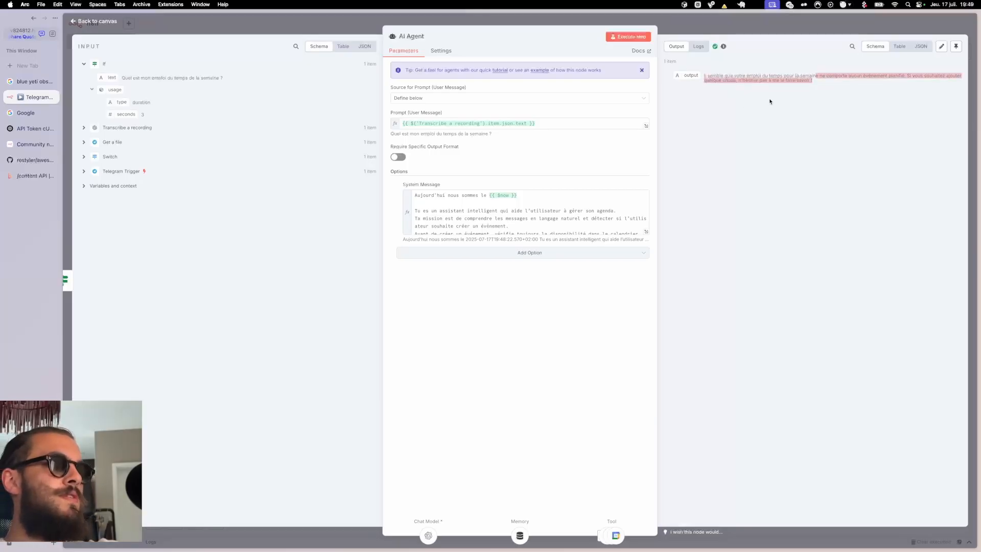
click(772, 156)
key(Escape)
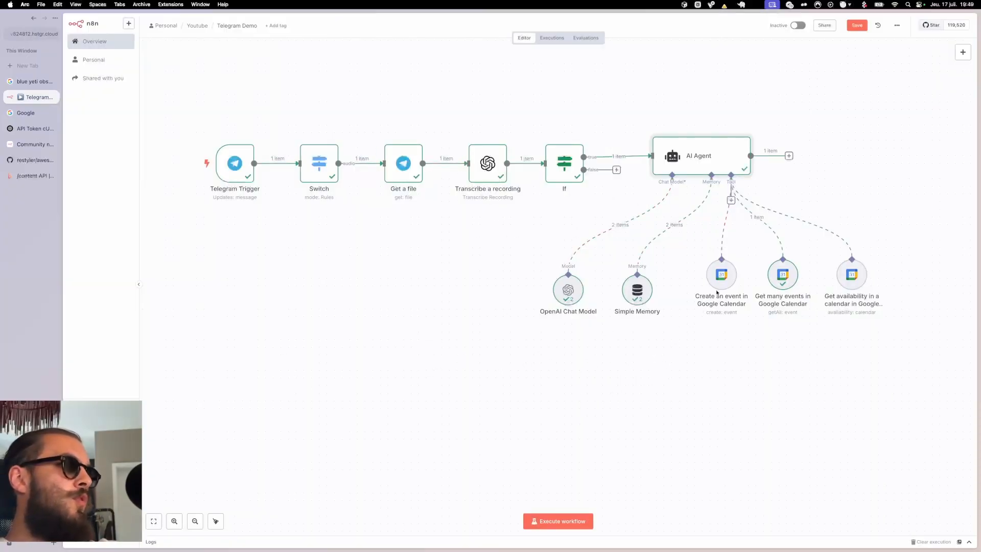
mouse_move(790, 263)
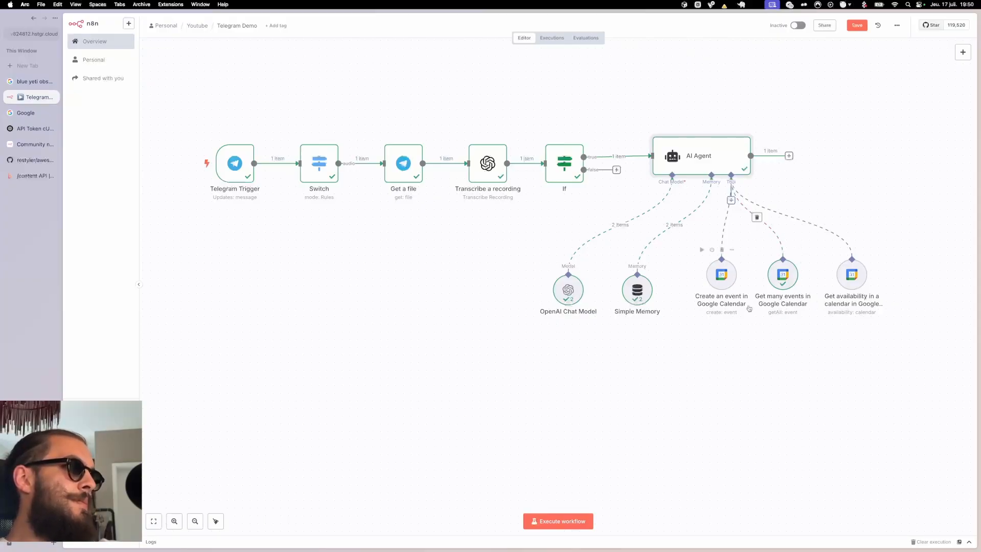
- Add a Telegram "Send a text message" node after the AI Agent
click(788, 156)
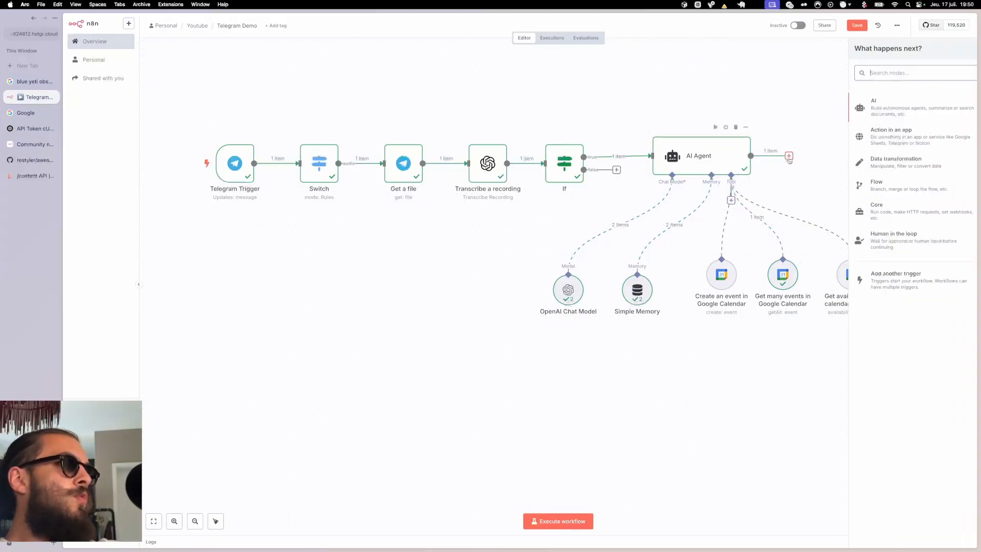
text(teleg)
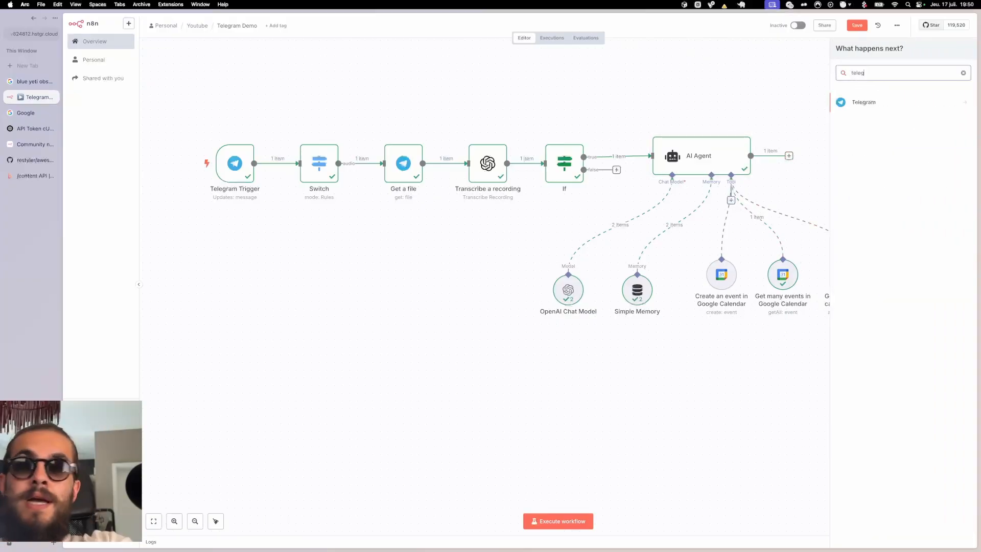
click(867, 111)
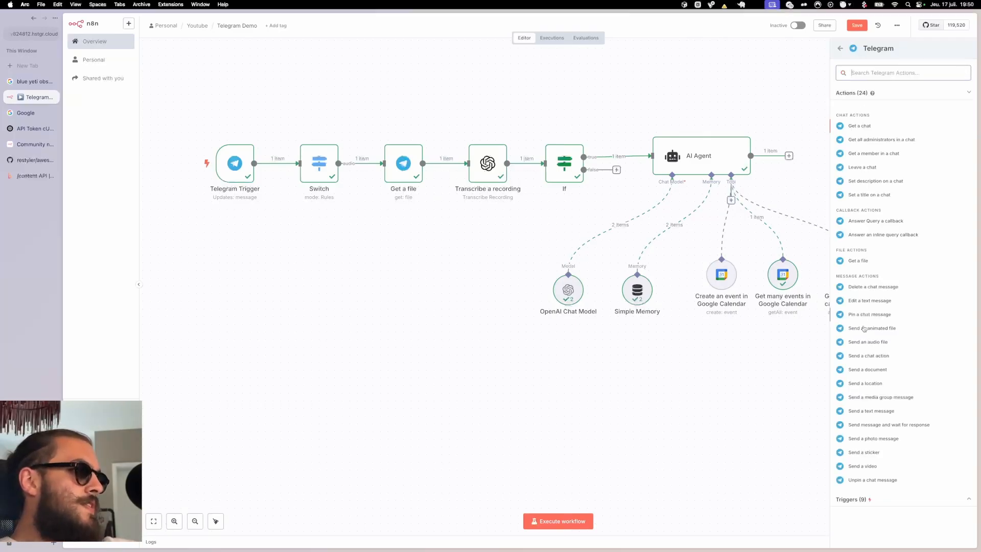
click(870, 412)
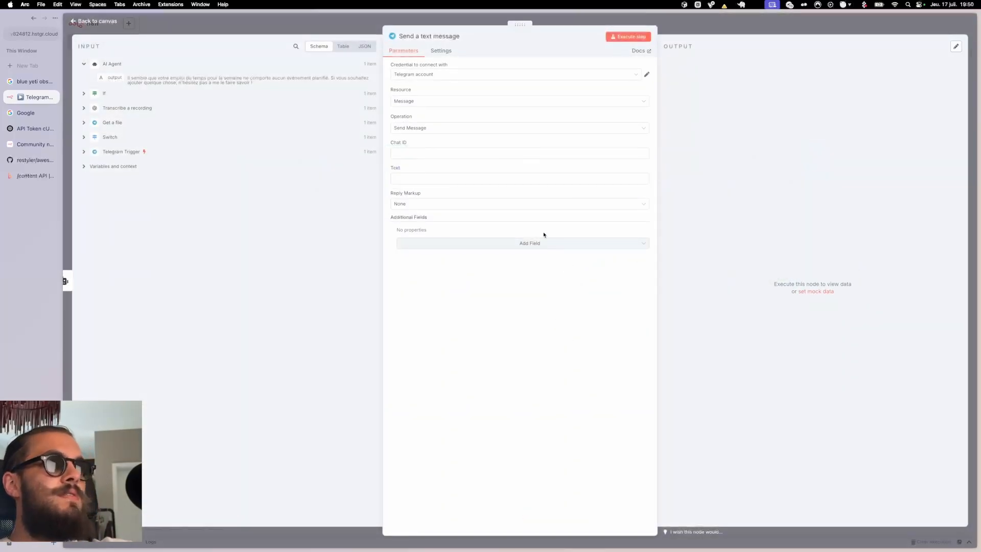
- Map the message's text to the AI Agent's {{ $json.output }} and its Chat ID to the Telegram Trigger's message.chat.id
drag(114, 77, 401, 179)
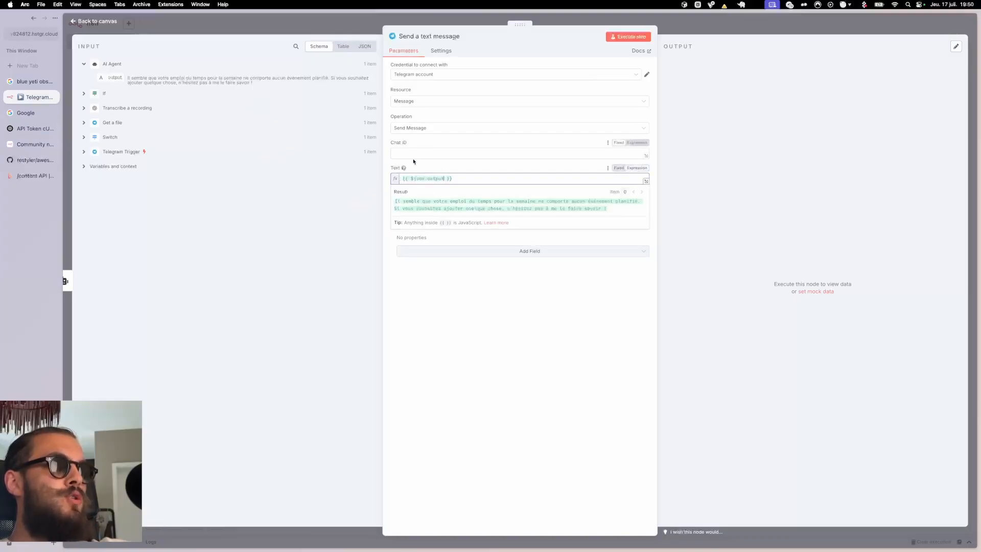
click(84, 153)
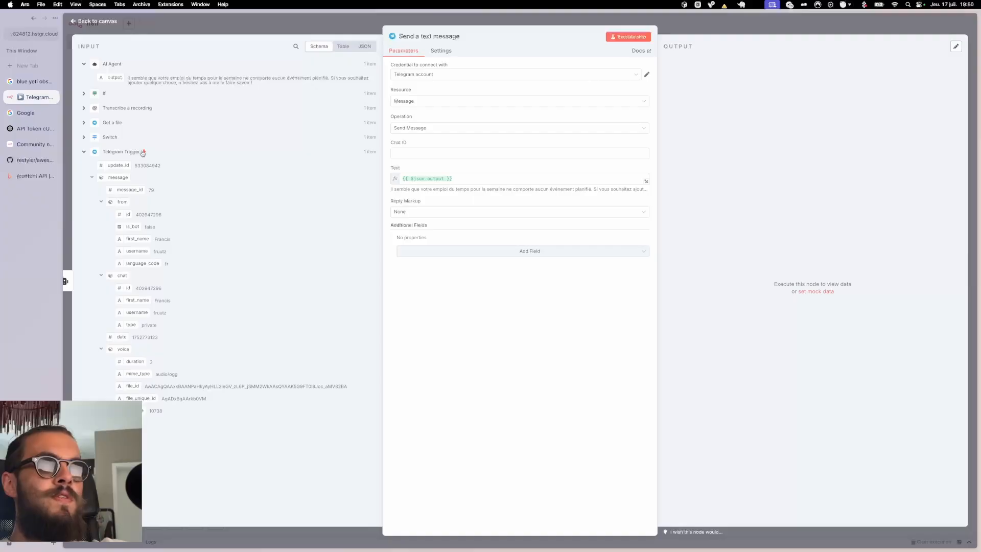
drag(129, 287, 417, 156)
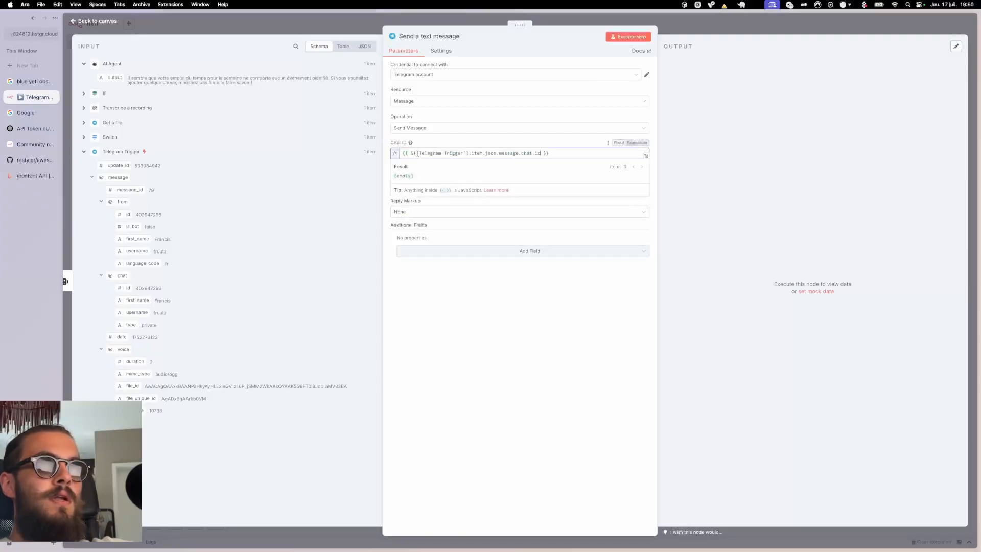
click(443, 140)
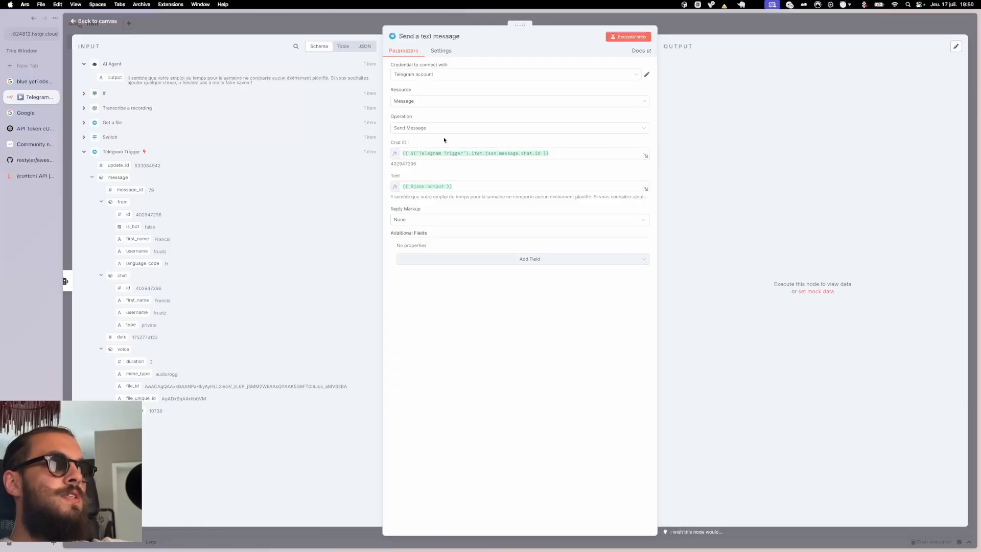
- Use the "[DEL] - Telegram Planner Demo" credential for the text message node and execute the step
click(437, 75)
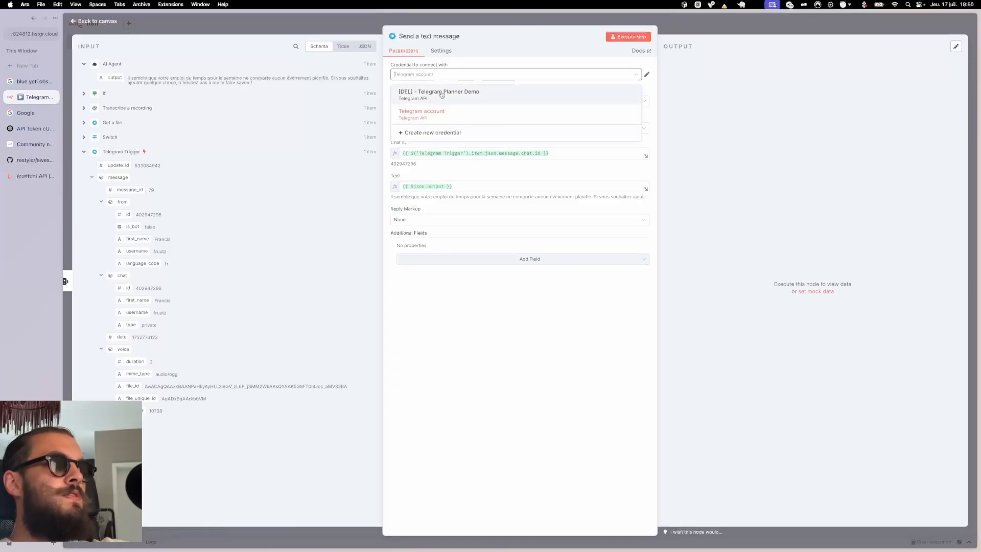
click(442, 95)
click(619, 39)
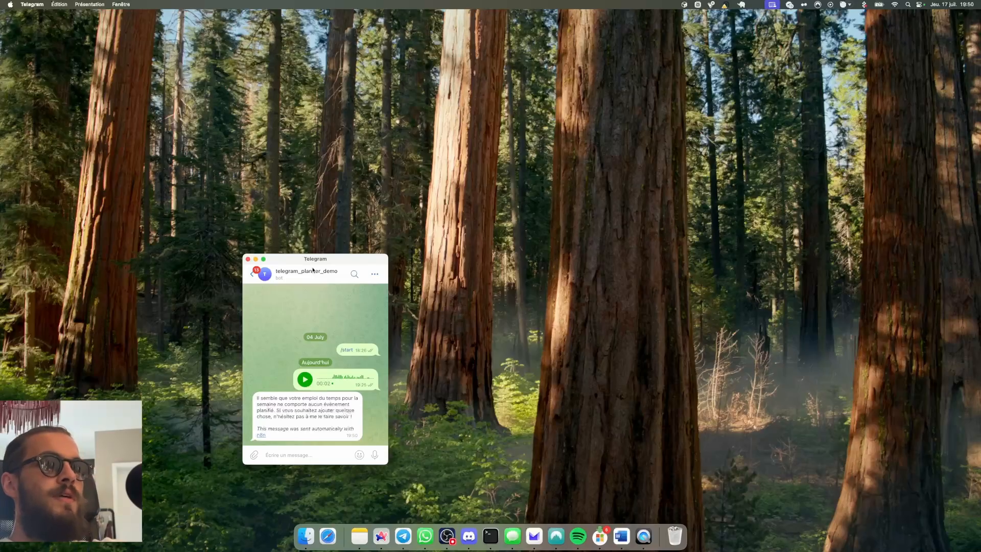
- Switch to Telegram, send the bot "Quel est mon emploi du temps de la semaine", and capture it by running n8n's Telegram Trigger
drag(313, 270, 352, 174)
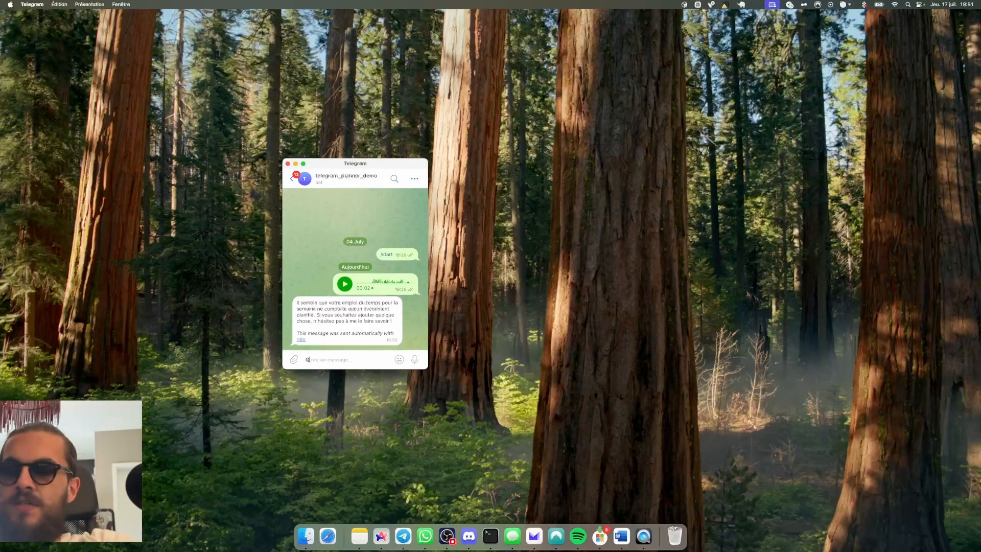
key(super+v)
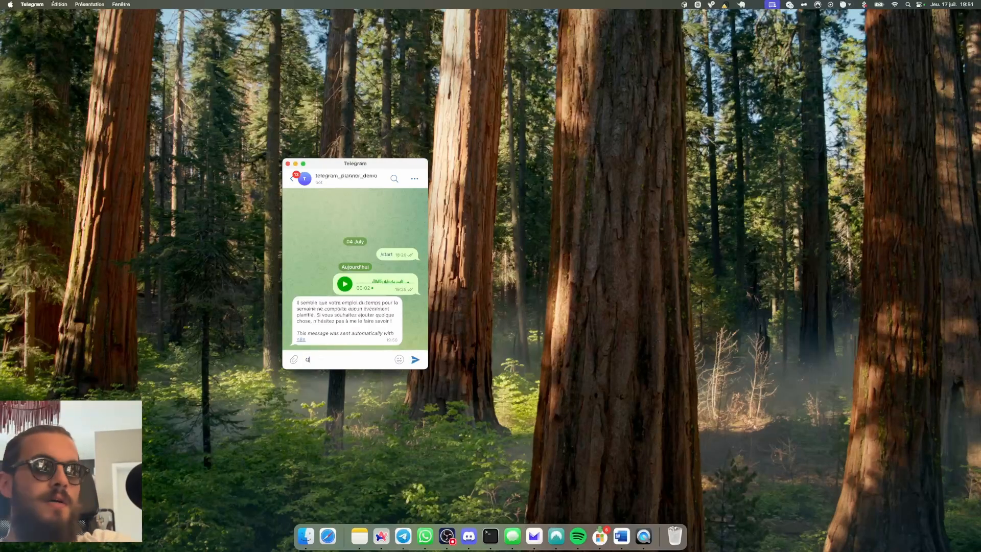
key(Return)
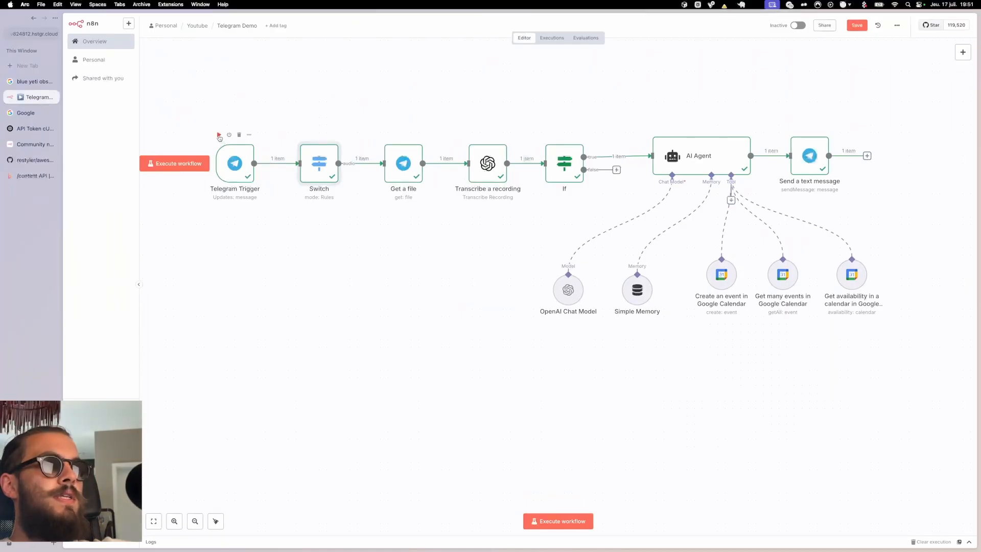
click(219, 135)
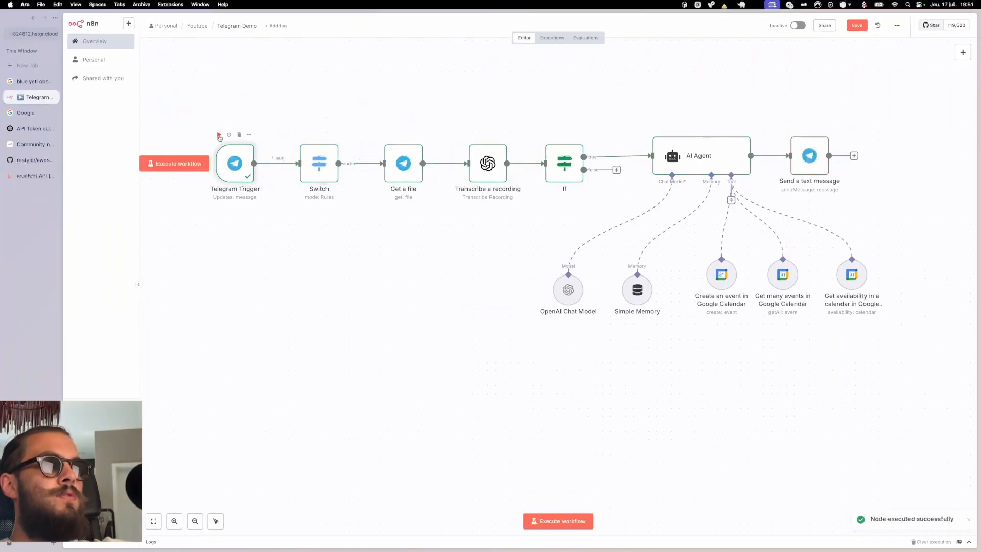
click(228, 25)
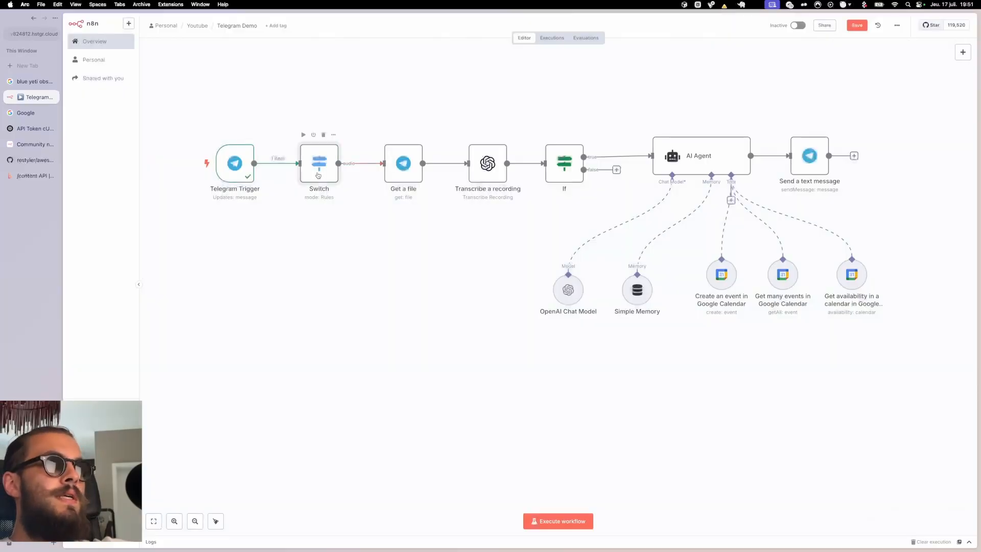
- Add a Switch routing rule checking that {{ $json.message.text }} exists, with its output named text
double_click(318, 174)
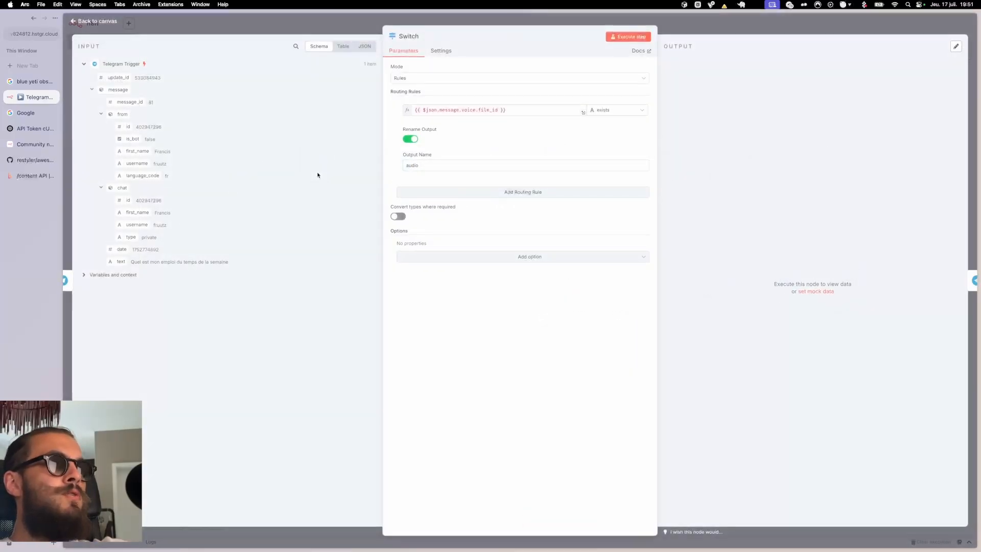
click(501, 193)
drag(120, 262, 435, 201)
click(608, 200)
click(644, 225)
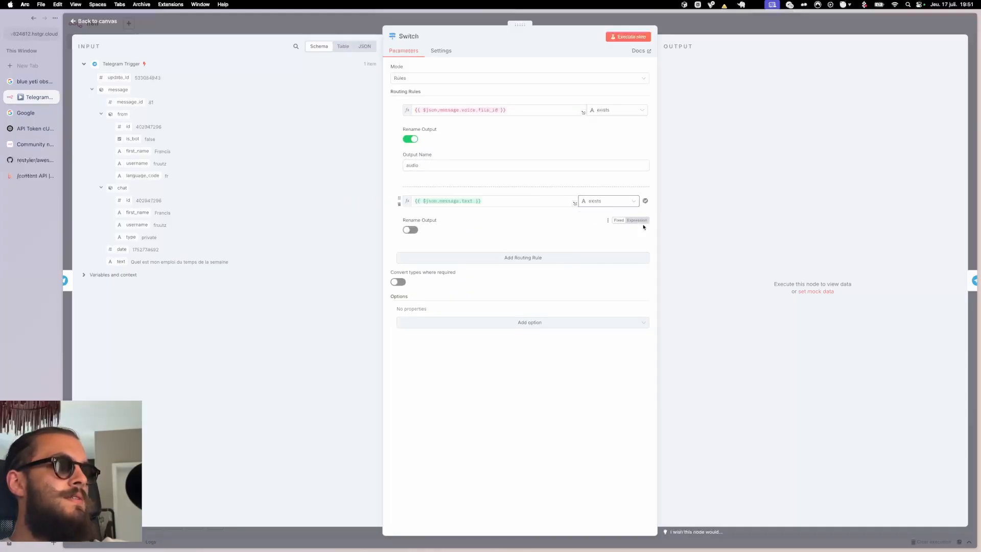
key(Escape)
- Add an Edit Fields (Set) node on the Switch's text output, map message.text into it, and connect it to the If node
click(377, 170)
text(edit)
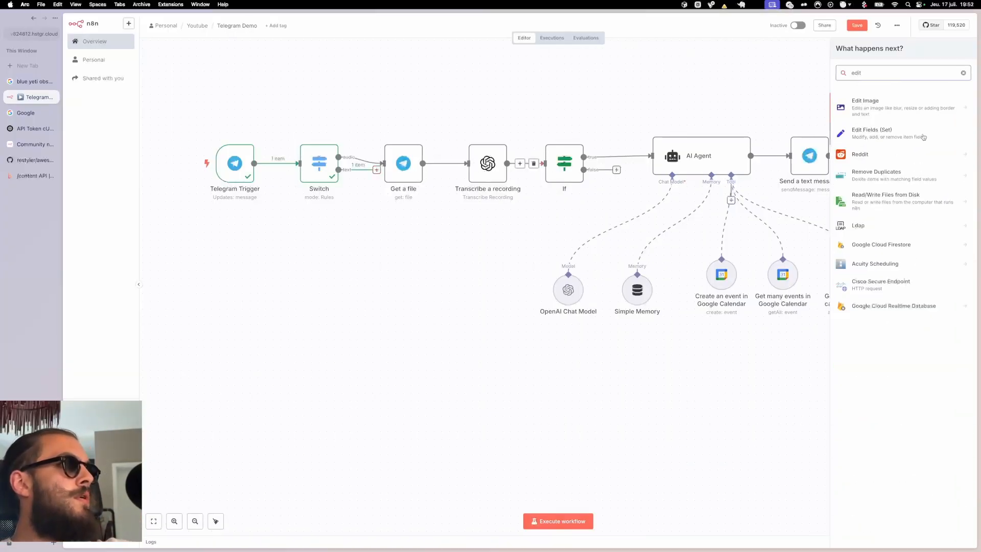
click(905, 137)
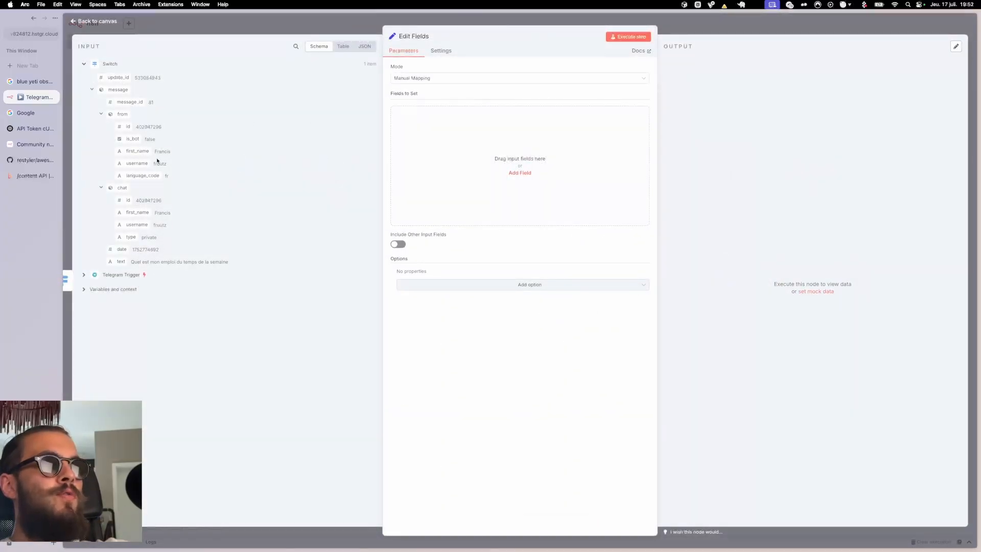
drag(123, 257, 436, 178)
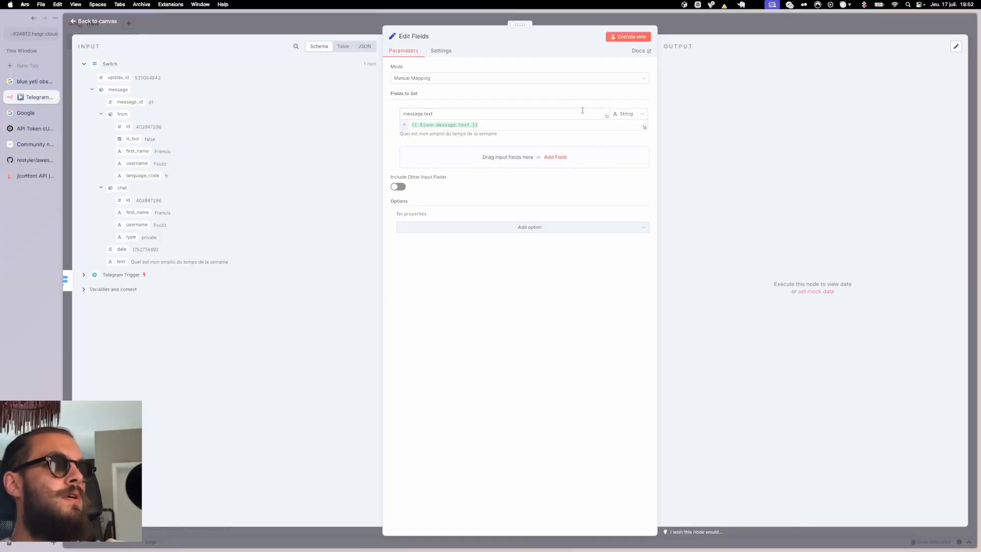
key(Escape)
drag(494, 295, 549, 165)
- Rename the mapped field in Edit Fields to text, execute the step, and check the If node's condition
double_click(566, 168)
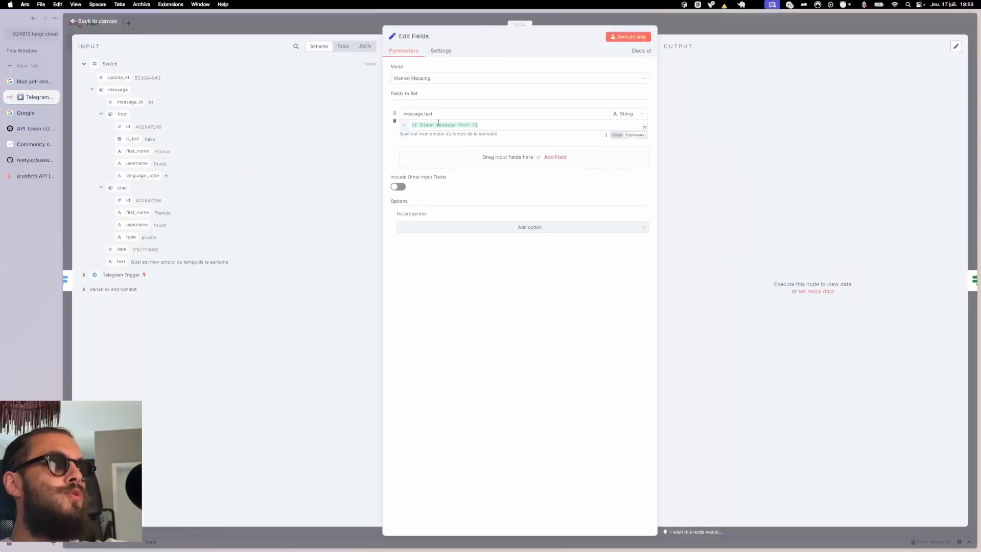
drag(426, 114, 391, 119)
key(BackSpace)
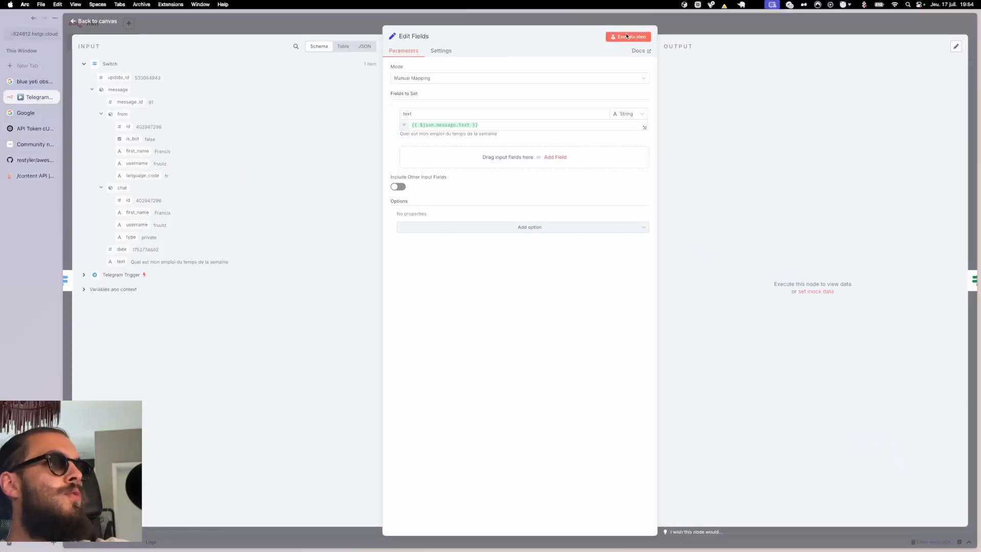
click(627, 36)
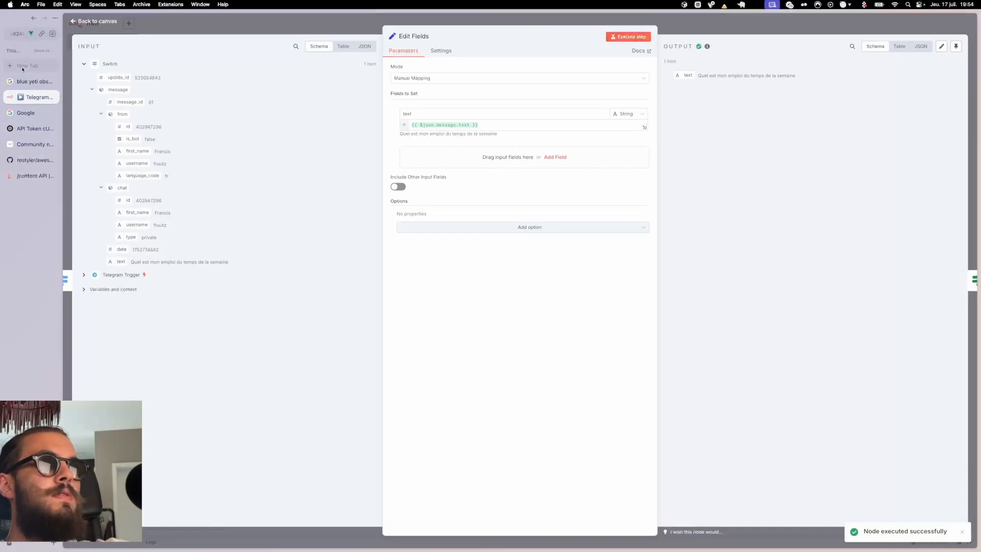
click(80, 21)
double_click(569, 169)
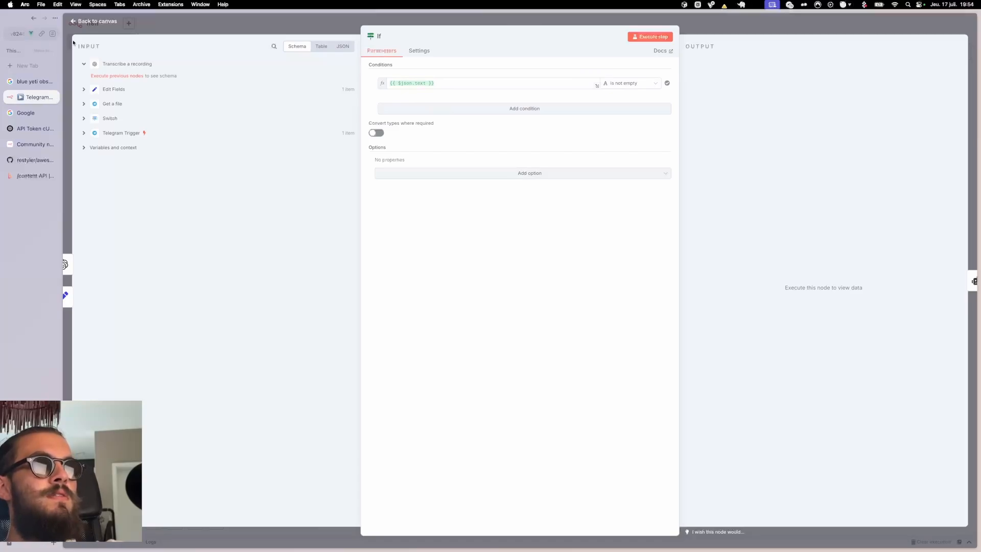
key(Escape)
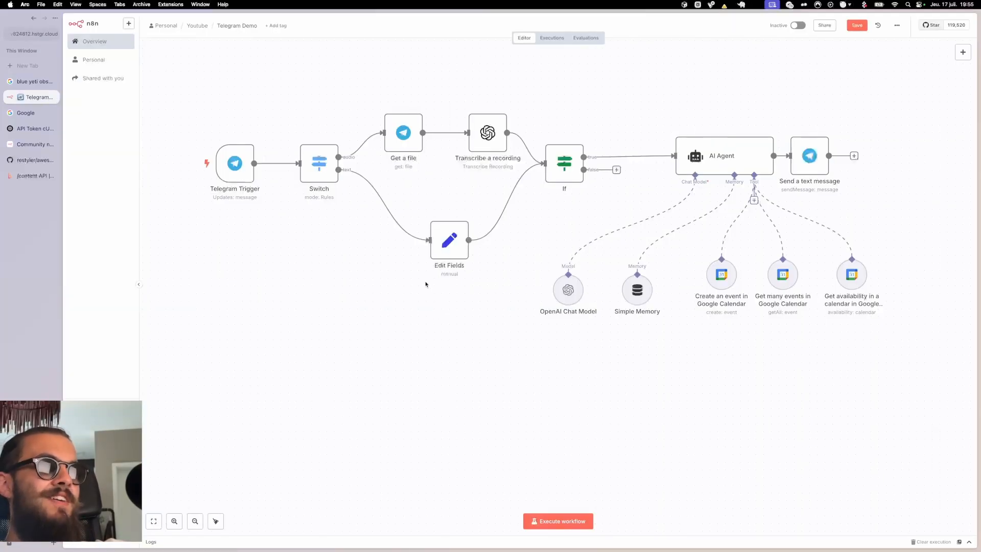
- Save the Telegram Demo workflow and activate it
key(super+s)
click(798, 25)
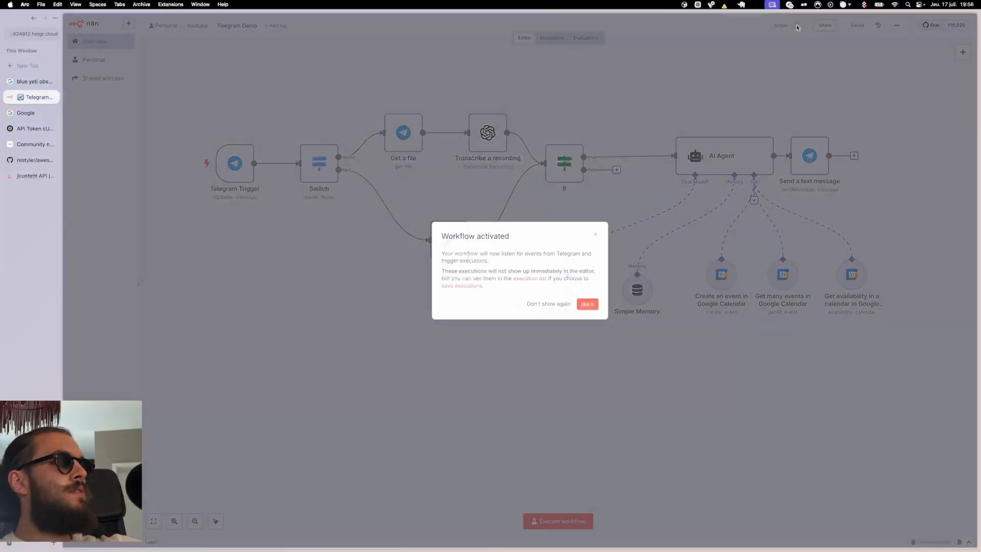
- Send the telegram_planner_demo bot two voice messages and the text "Quel est mon emploi du temps de la semaine ?" in Telegram
click(586, 303)
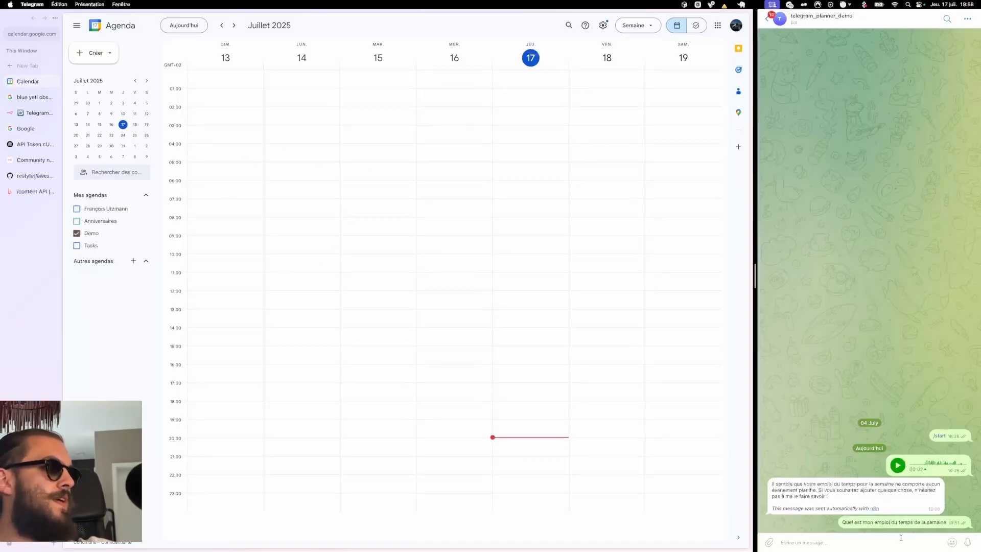
drag(967, 542, 967, 543)
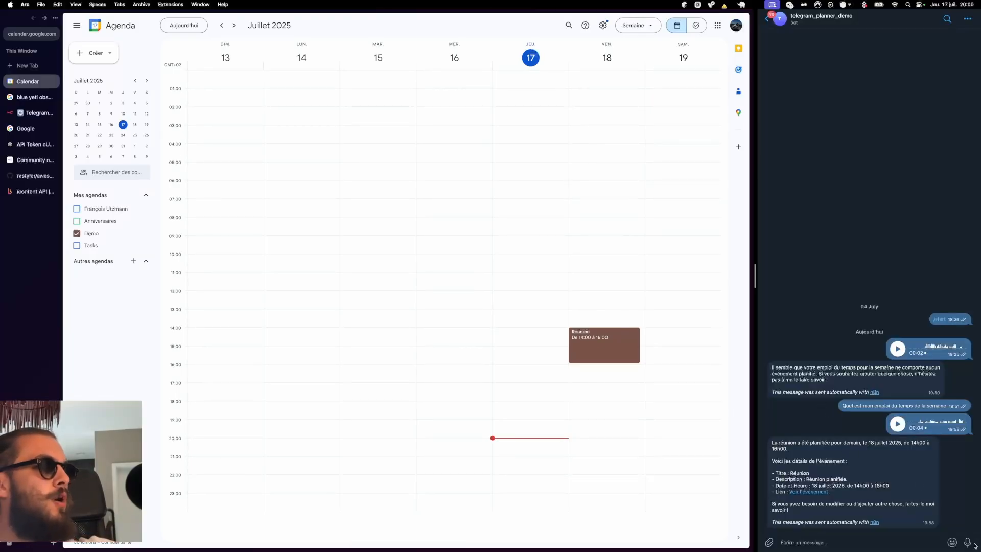
drag(967, 542, 967, 542)
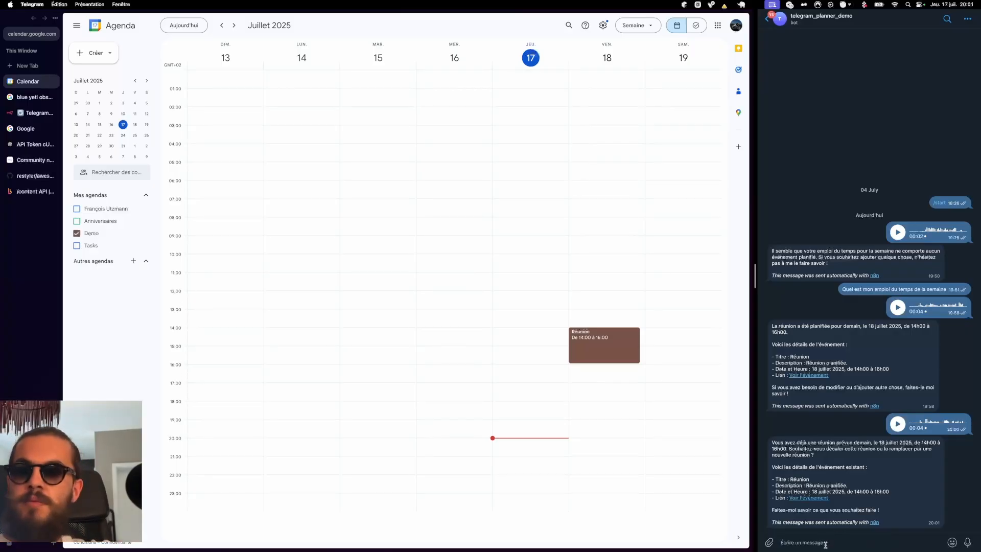
text(Quel e)
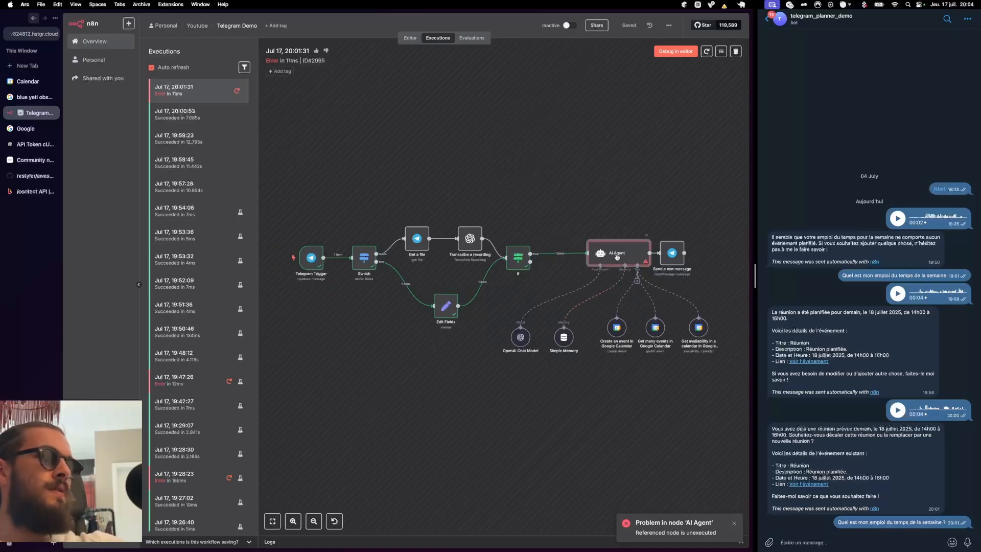
- Inspect the AI Agent node's input and error in the failed execution, and return to the workflow editor
double_click(617, 256)
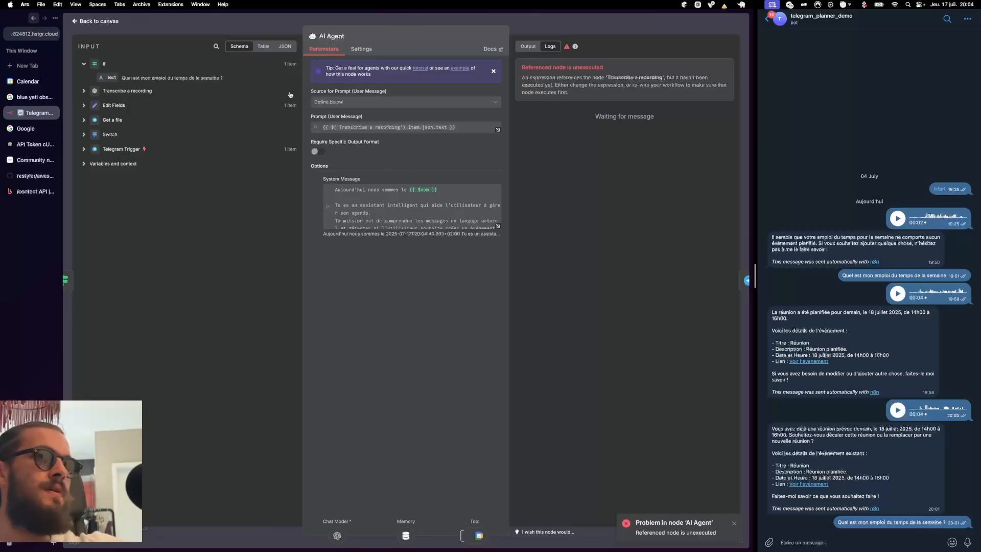
click(88, 24)
click(410, 37)
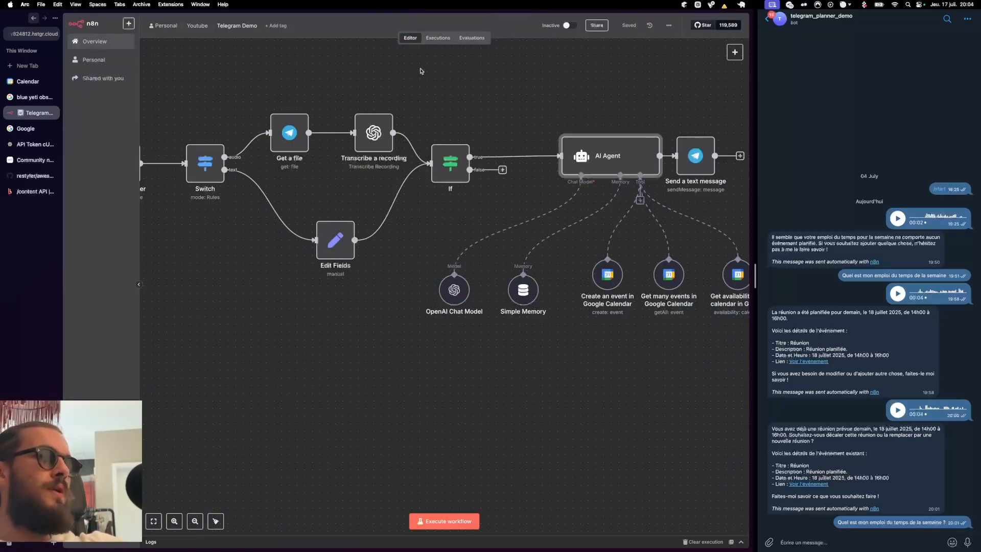
- Replace the AI Agent's user message prompt with {{ $json.text }} and activate the Telegram Demo workflow again
double_click(598, 162)
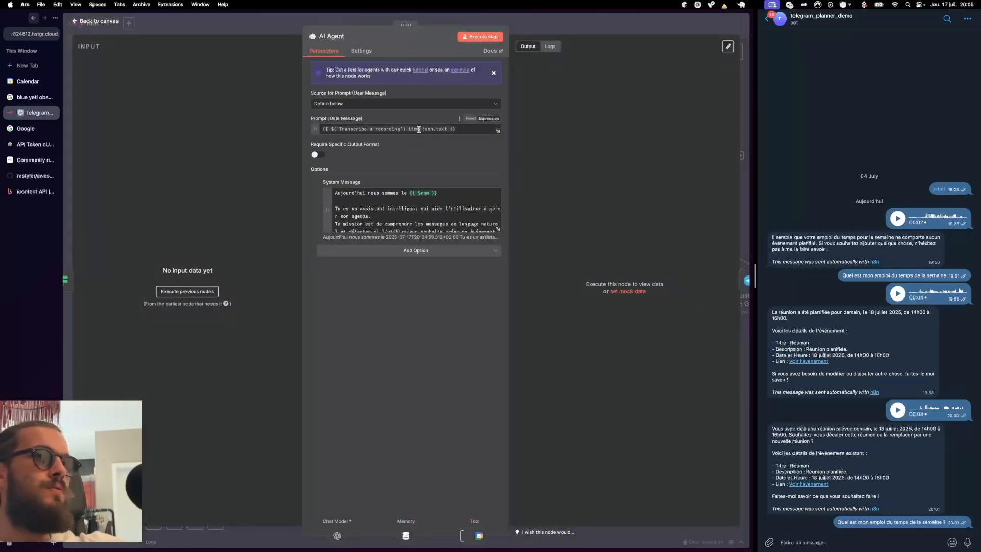
double_click(413, 129)
drag(413, 128, 330, 129)
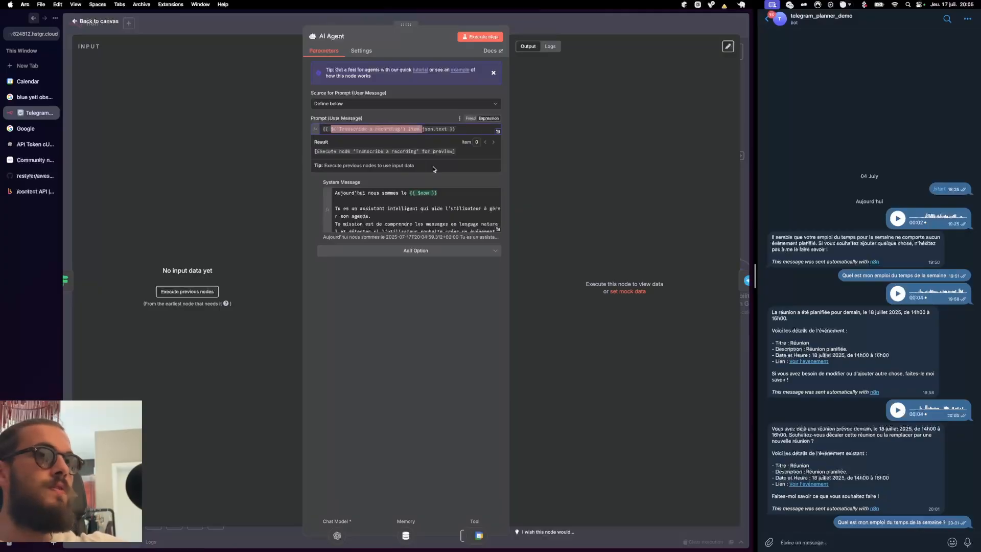
key(BackSpace)
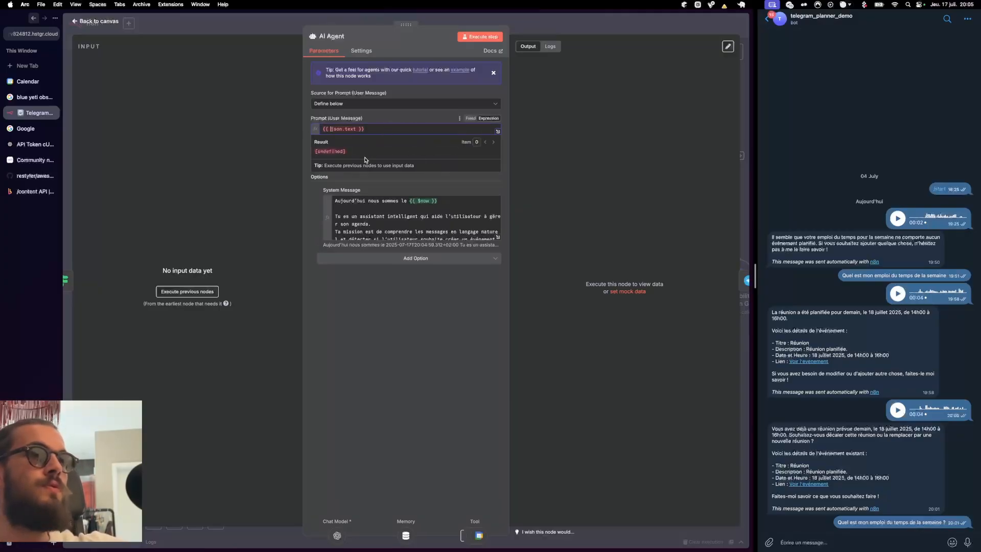
text($)
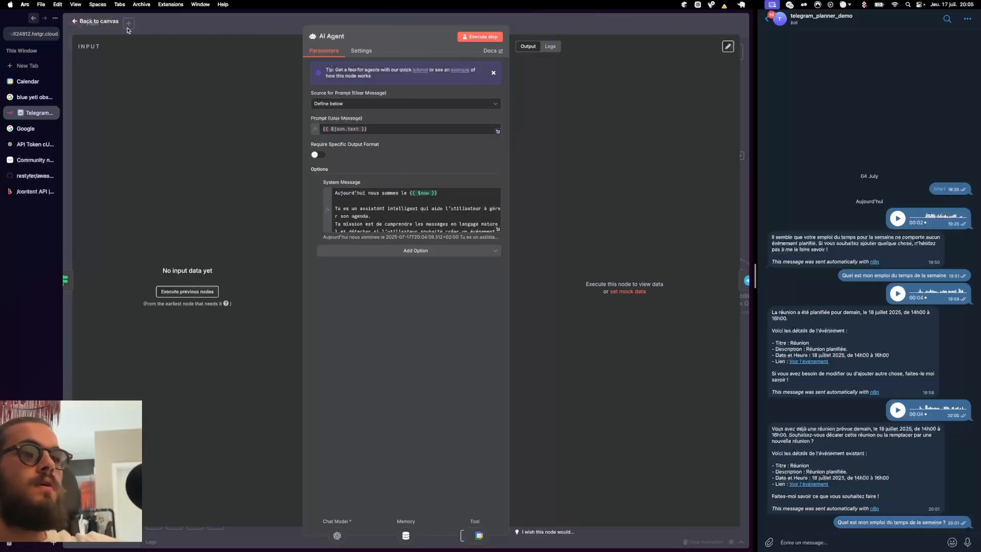
click(129, 31)
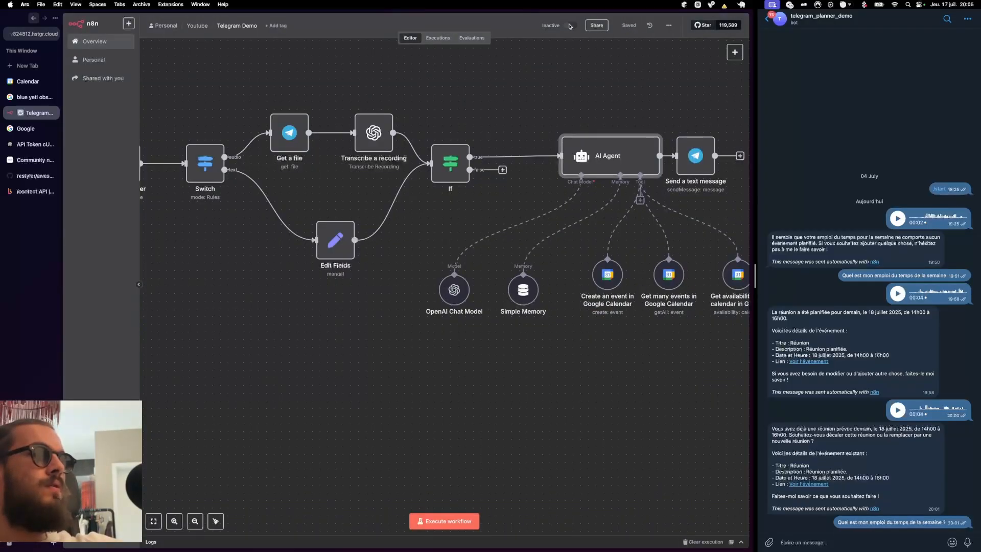
click(569, 25)
click(475, 303)
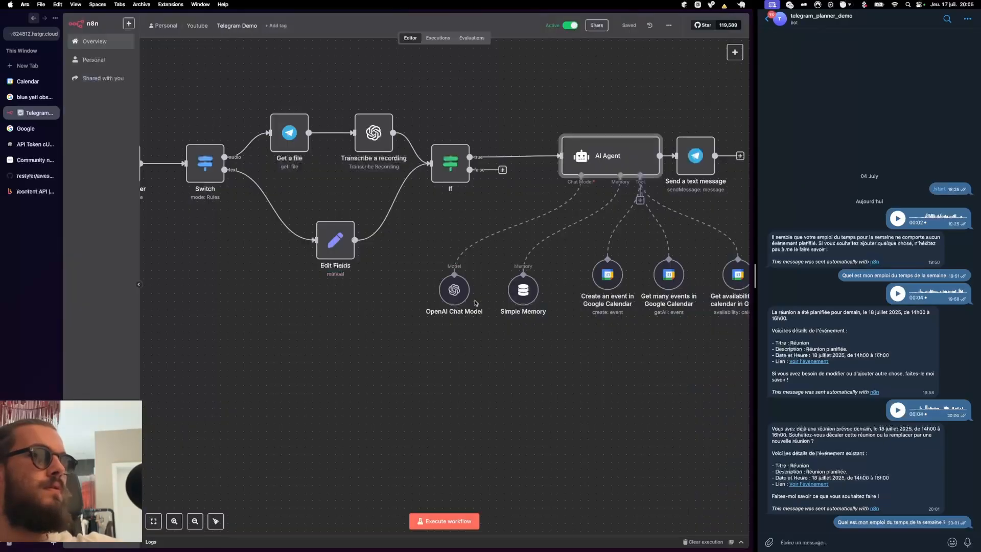
- Send "Quel est mon emploi du temps de la semaine ?" to the Telegram bot again and read its reply
click(842, 539)
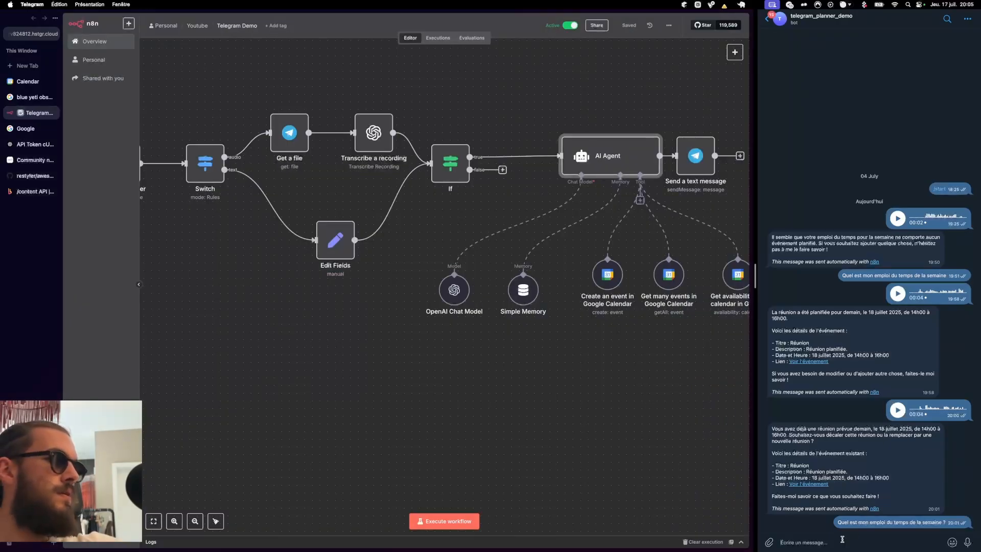
text(Quel est mon emploi du temps de la semaine ?)
key(Return)
scroll(611, 340, right, 3)
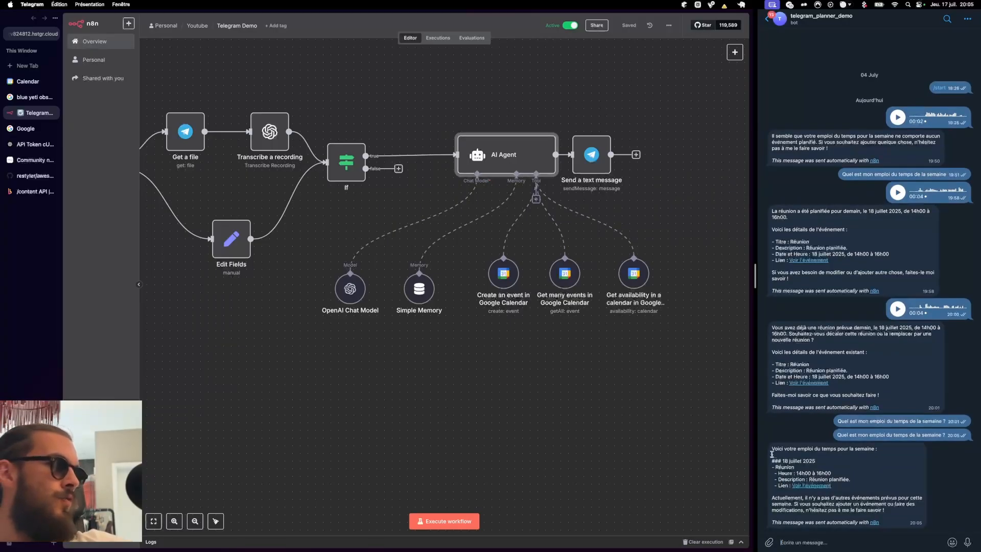
drag(772, 458, 826, 468)
click(872, 446)
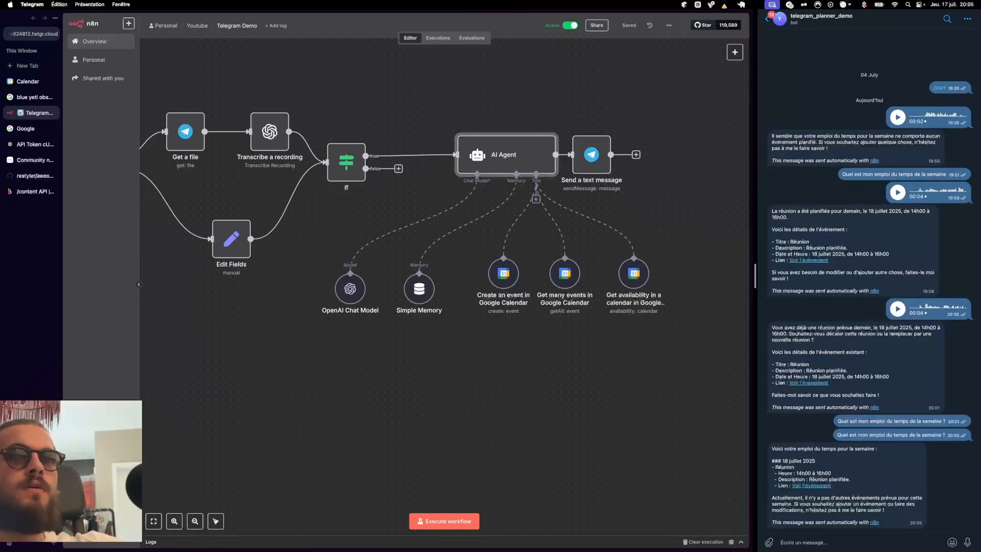
- Check Google Calendar, and review the AI Agent node's prompt and system message in the workflow
click(43, 85)
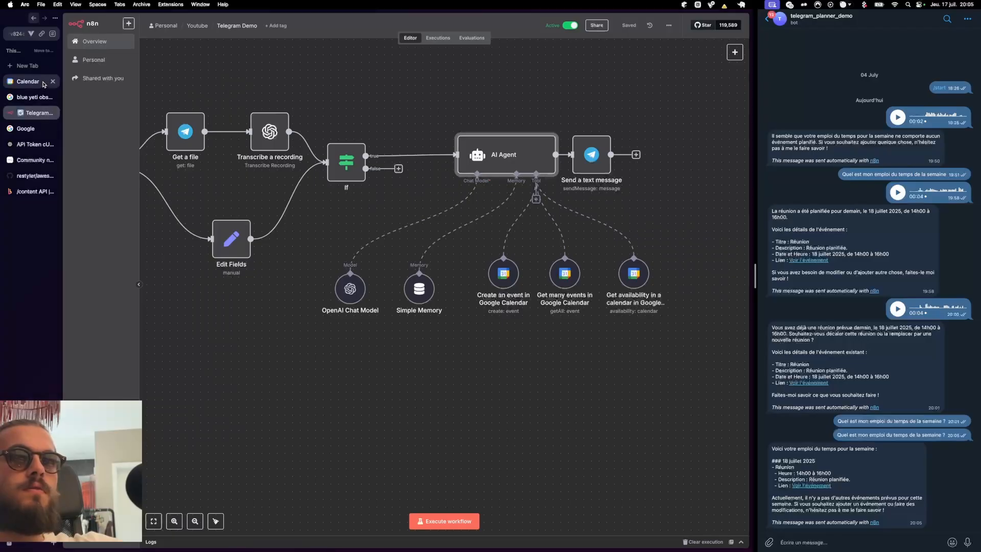
click(43, 85)
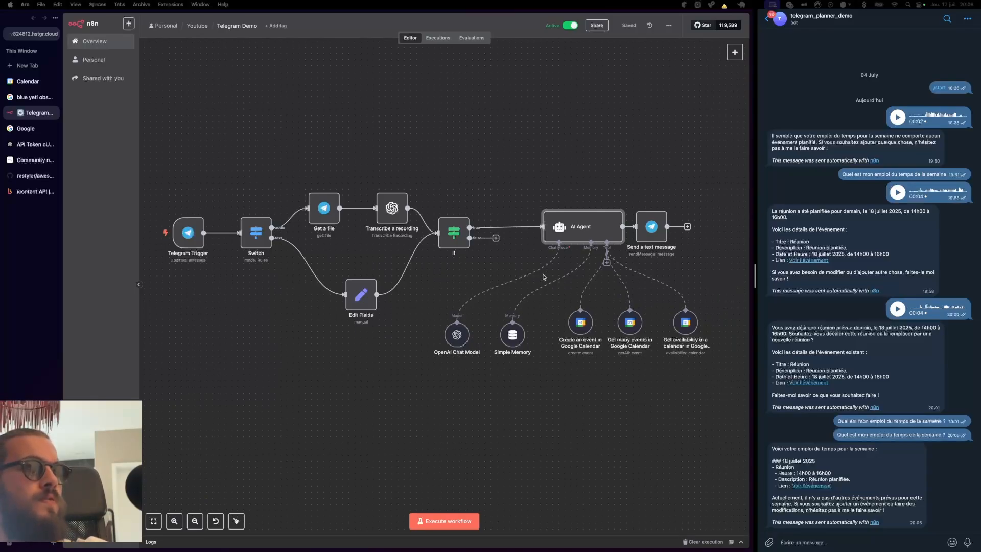
double_click(568, 239)
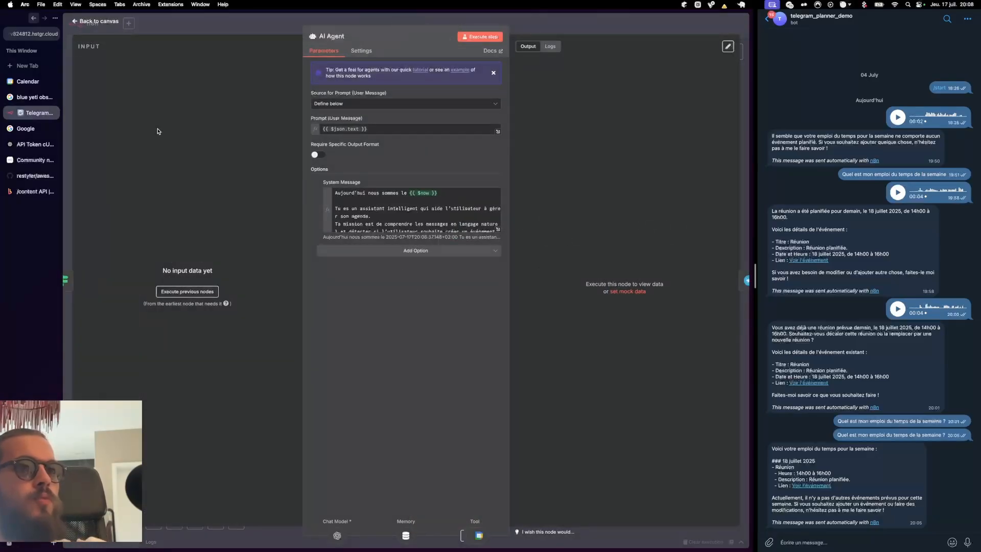
click(96, 20)
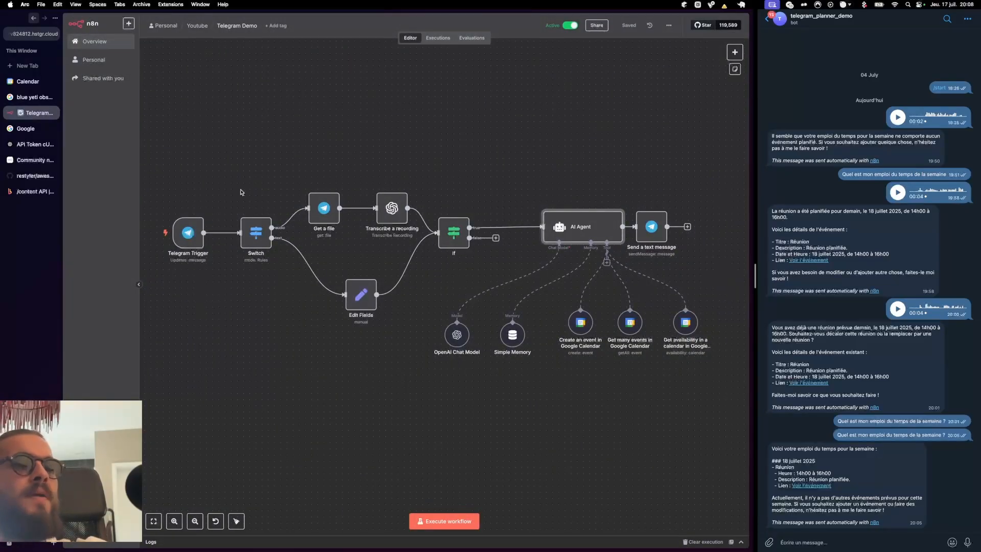